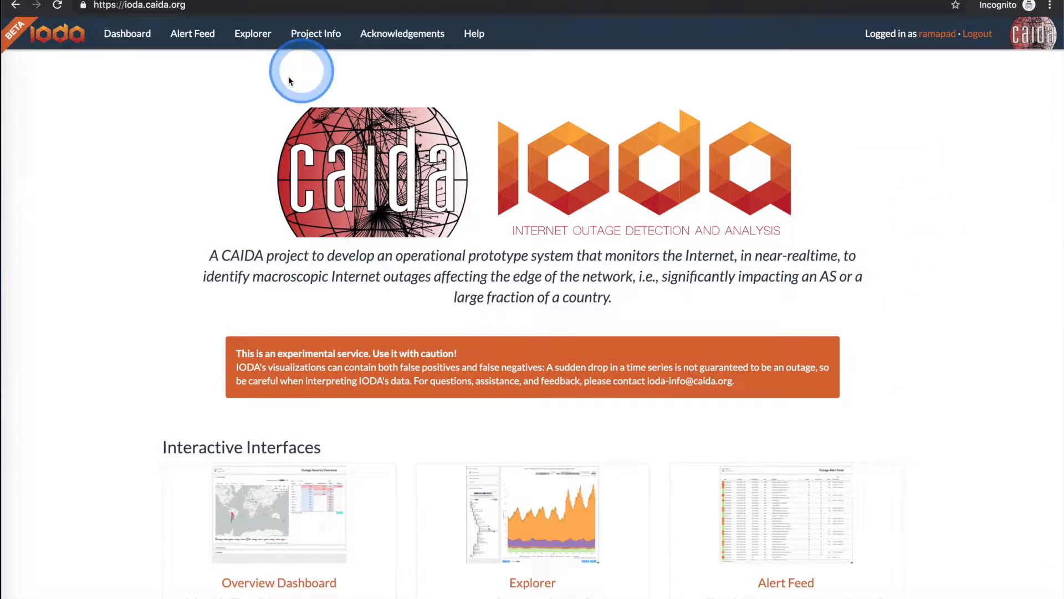
# Open the Explorer and view the available visualization types, keeping XY Graph.
pyautogui.click(252, 37)
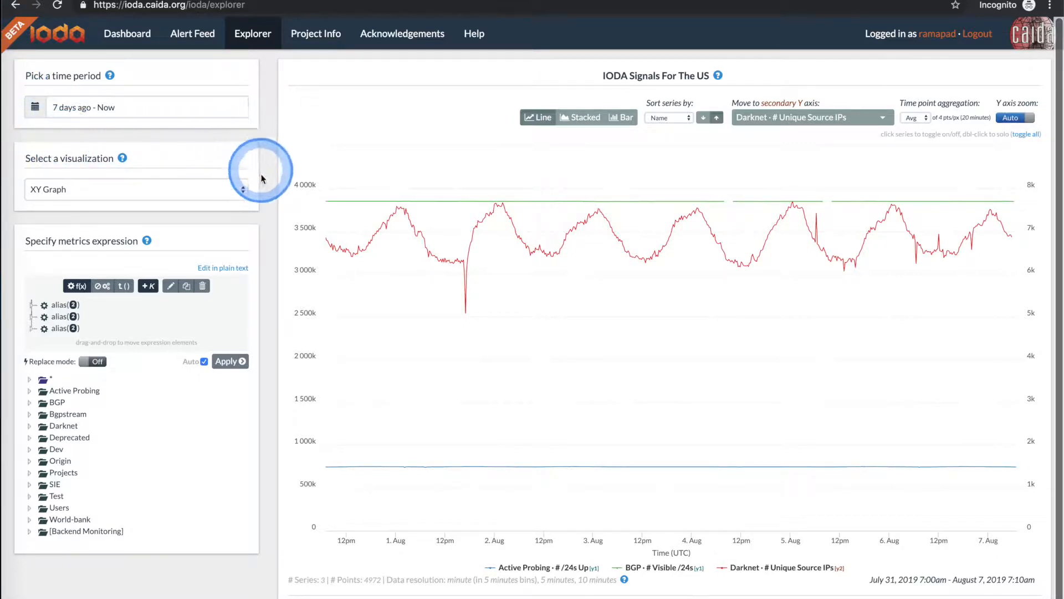
pyautogui.click(224, 194)
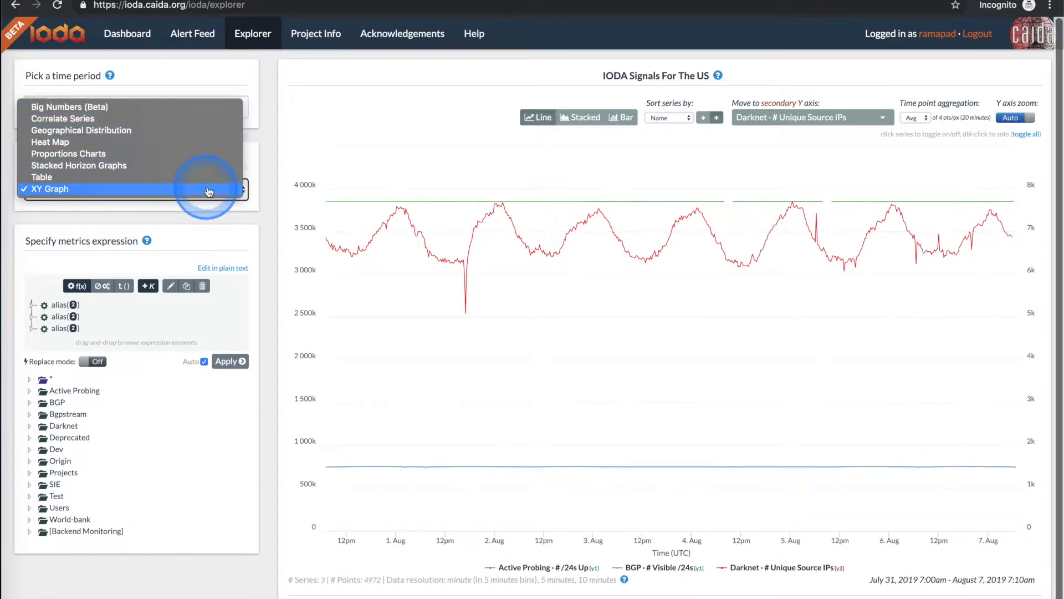
pyautogui.click(259, 206)
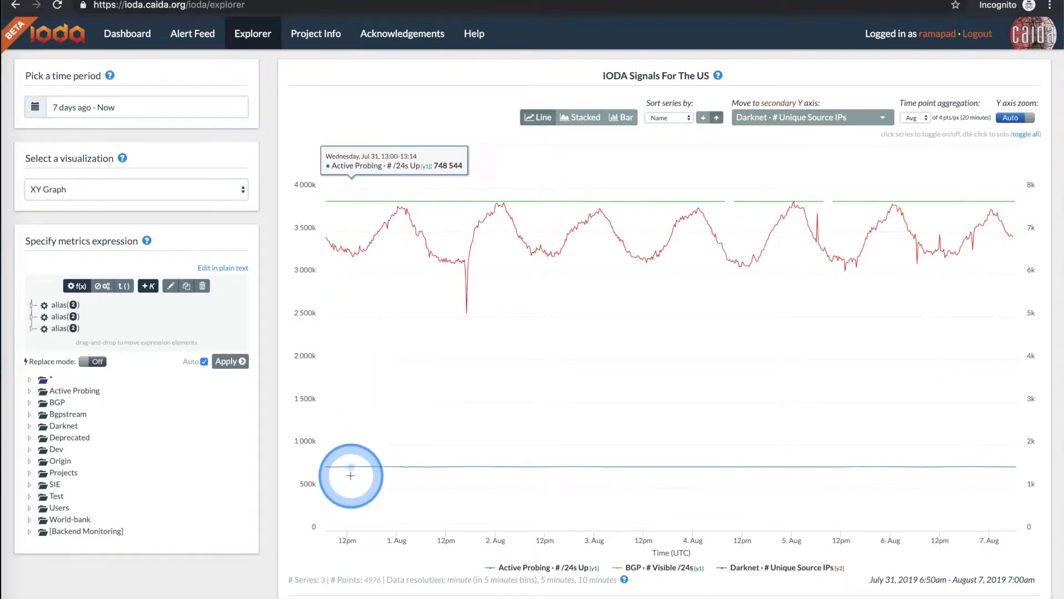
# Expand the three alias expressions and delete the Active Probing and BGP ones, keeping only the Darknet signal.
pyautogui.click(31, 304)
pyautogui.click(32, 339)
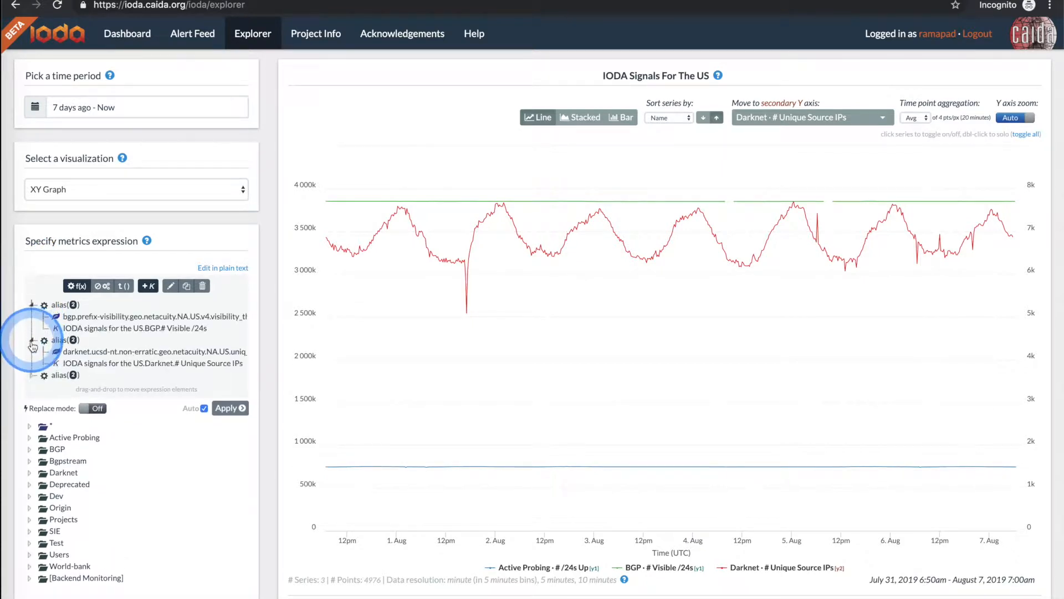
pyautogui.click(31, 375)
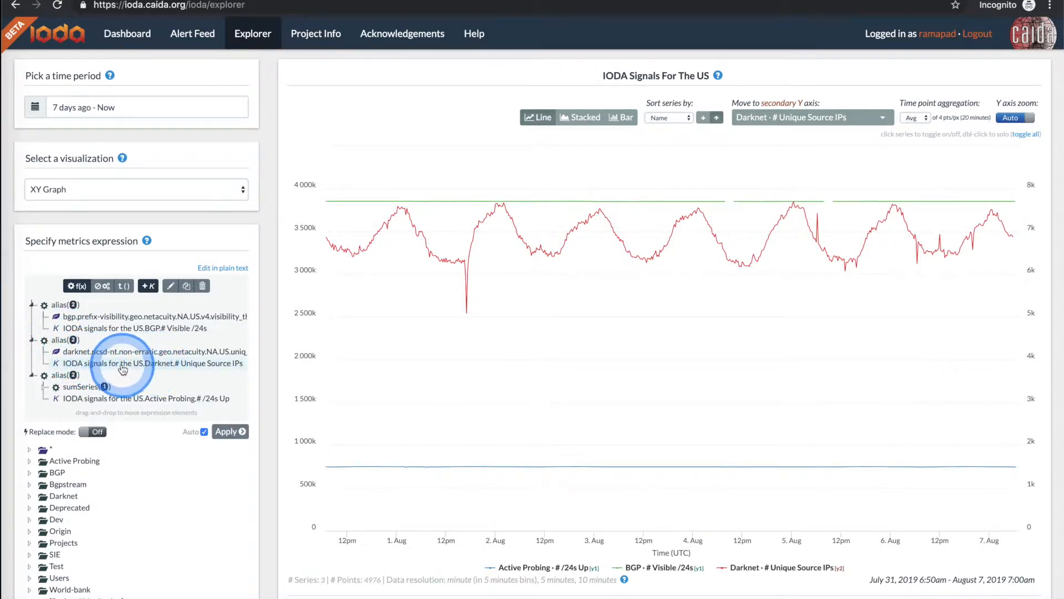
pyautogui.click(62, 375)
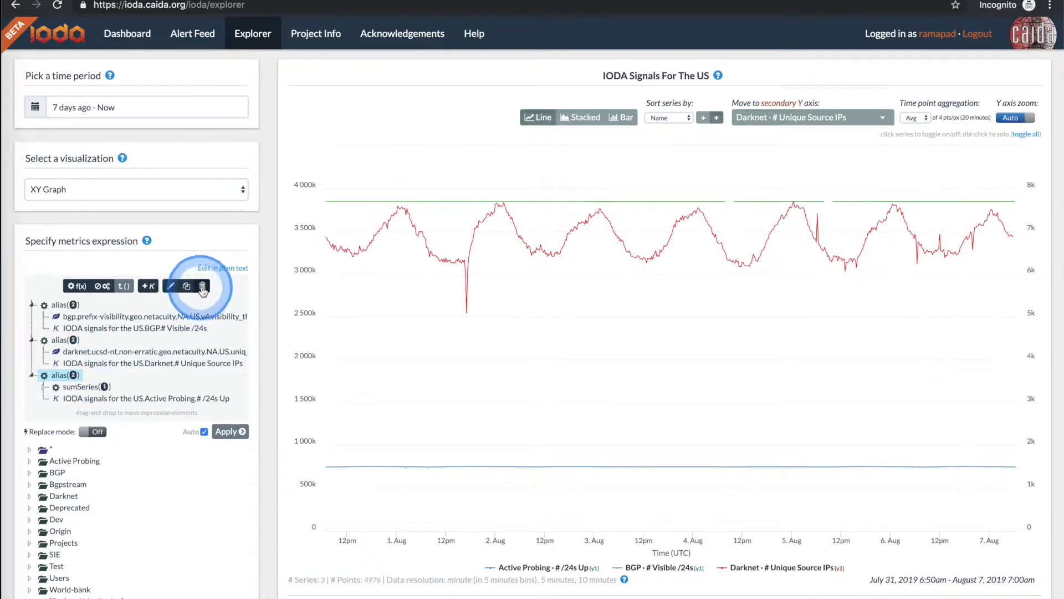
pyautogui.click(202, 286)
pyautogui.click(58, 305)
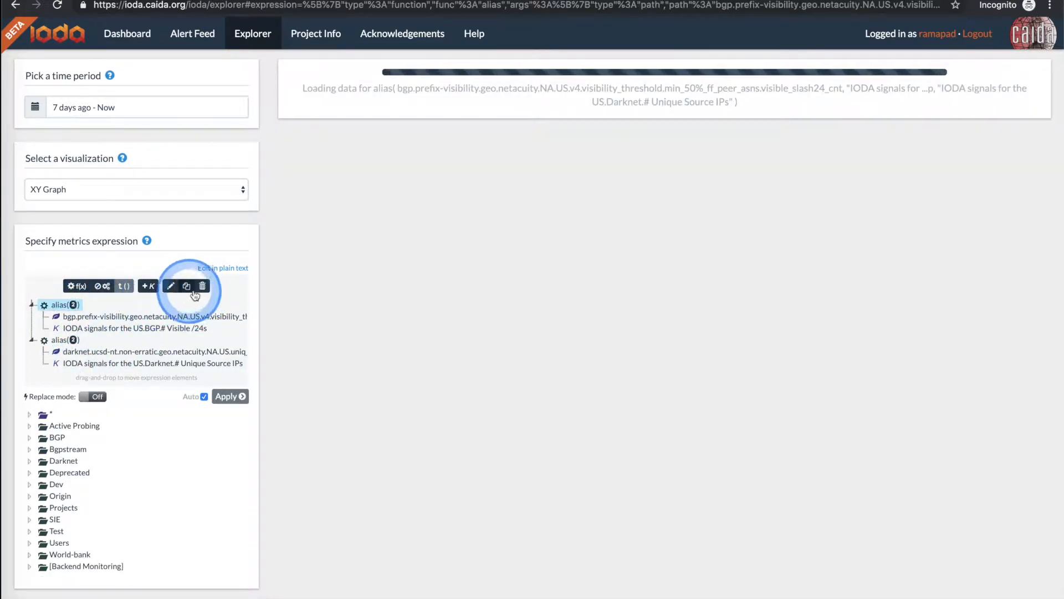
pyautogui.click(202, 285)
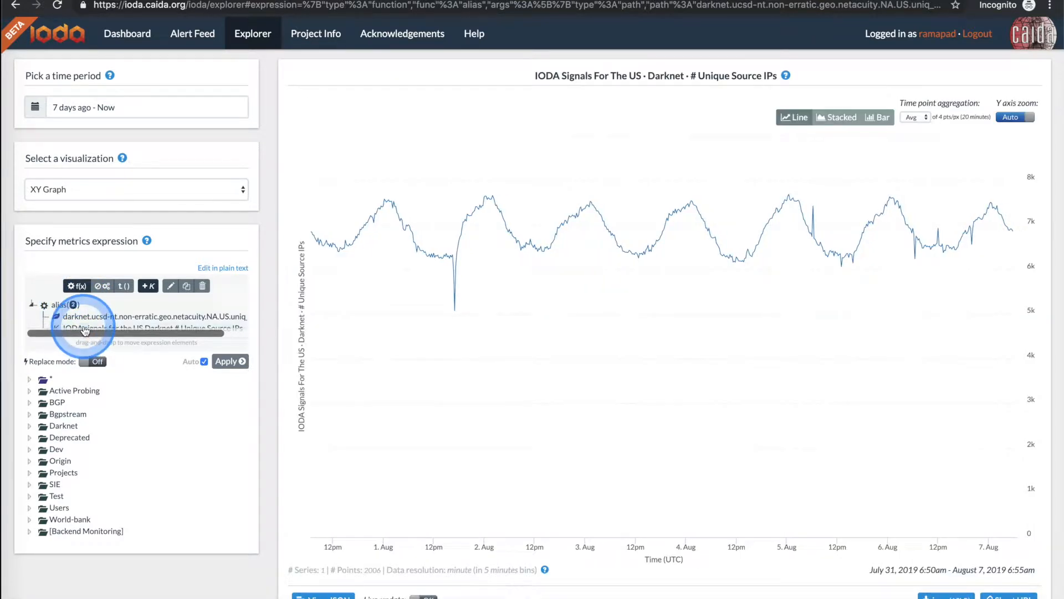
# Remove the label argument and the surrounding alias function from the Darknet expression, leaving only the bare metric.
pyautogui.click(84, 328)
pyautogui.click(202, 286)
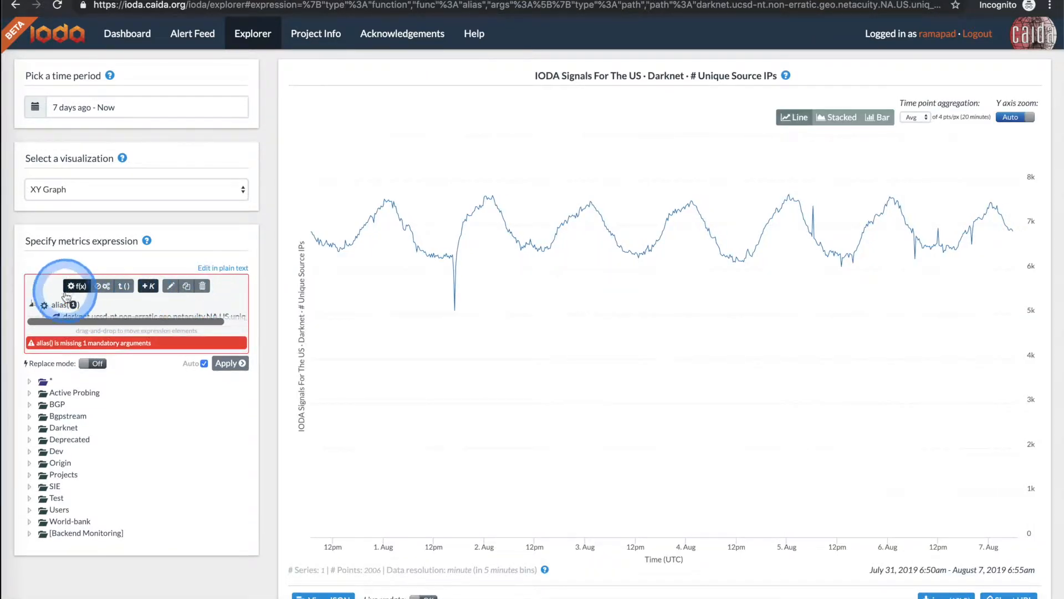
pyautogui.click(62, 304)
pyautogui.click(103, 286)
pyautogui.click(104, 286)
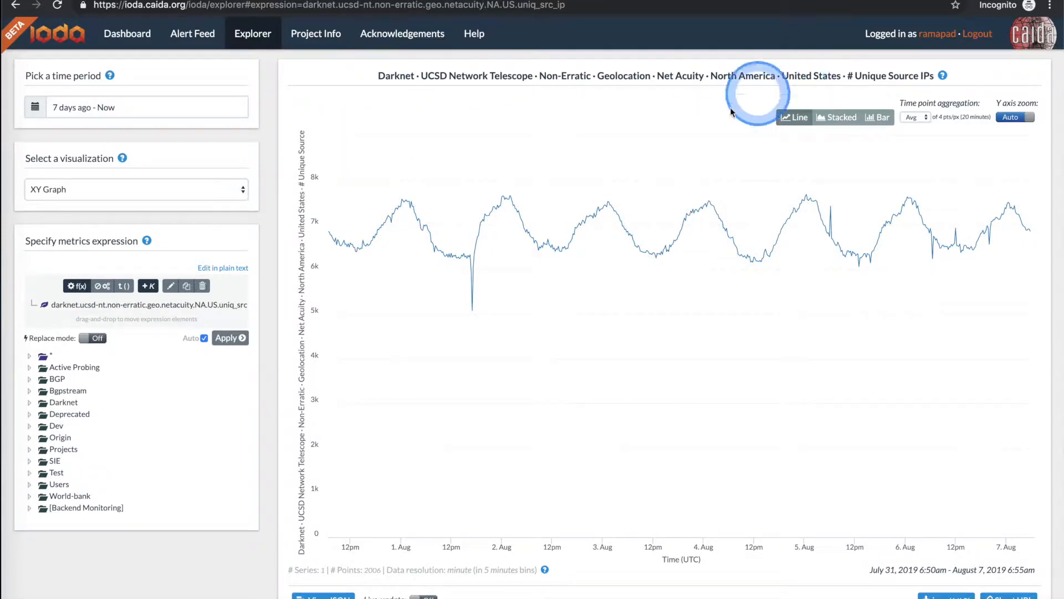
# Zoom the chart in on the sharp dip between August 1 and August 2, and reset the zoom.
pyautogui.moveTo(607, 209)
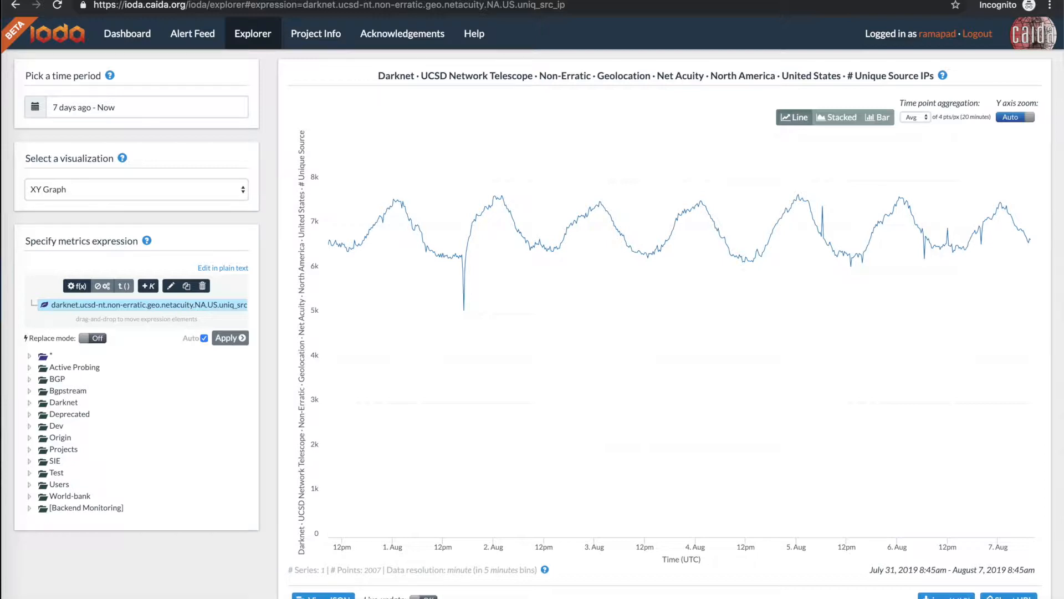
pyautogui.moveTo(434, 166); pyautogui.dragTo(501, 269)
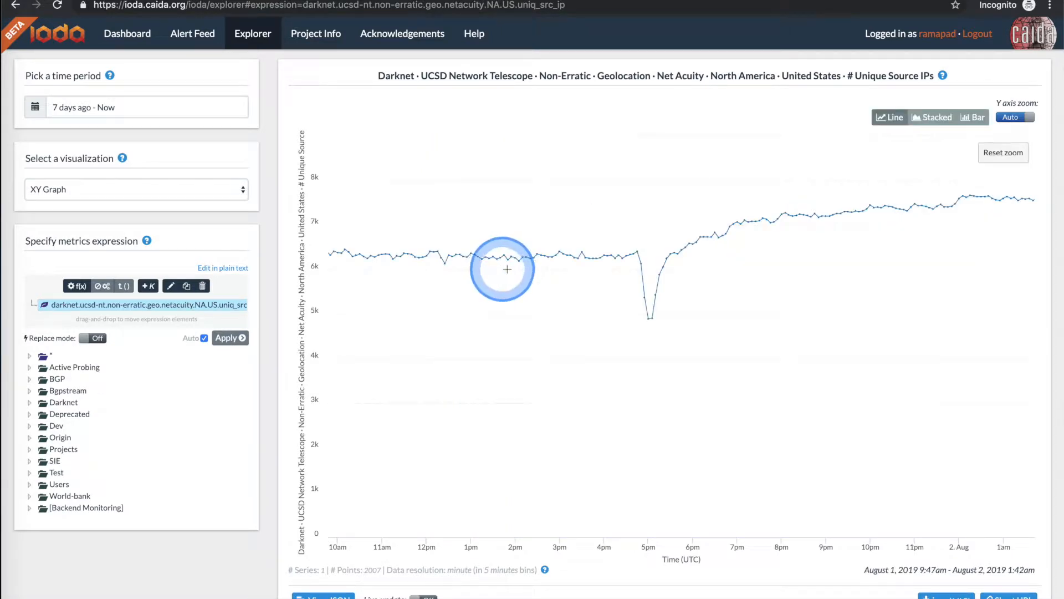
pyautogui.click(1003, 153)
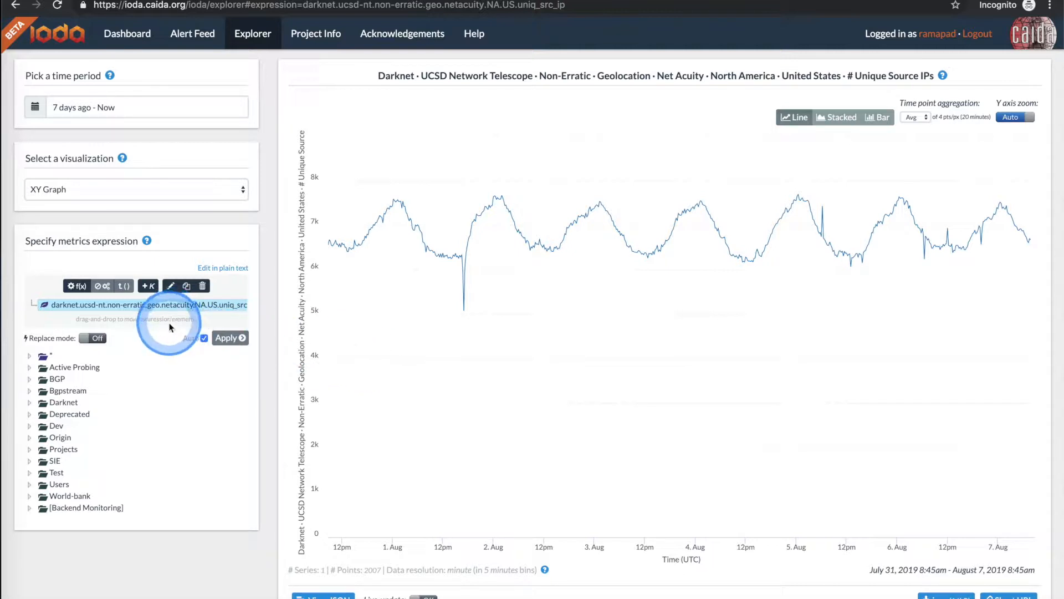
# Duplicate the Darknet metric for United States unique source IPs in the metrics expression.
pyautogui.click(130, 306)
pyautogui.click(130, 305)
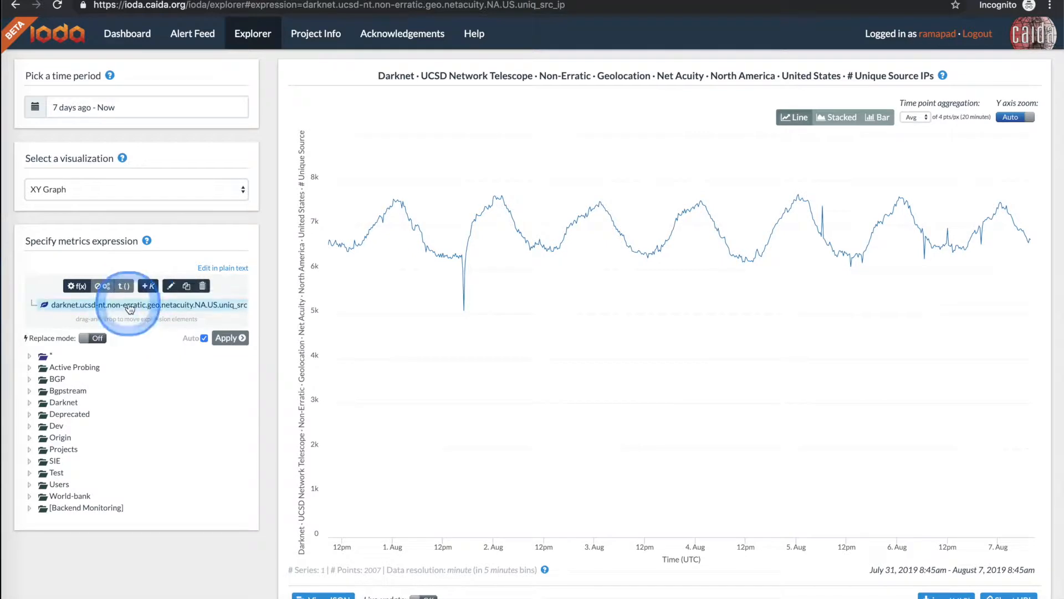
pyautogui.moveTo(108, 304); pyautogui.dragTo(292, 310)
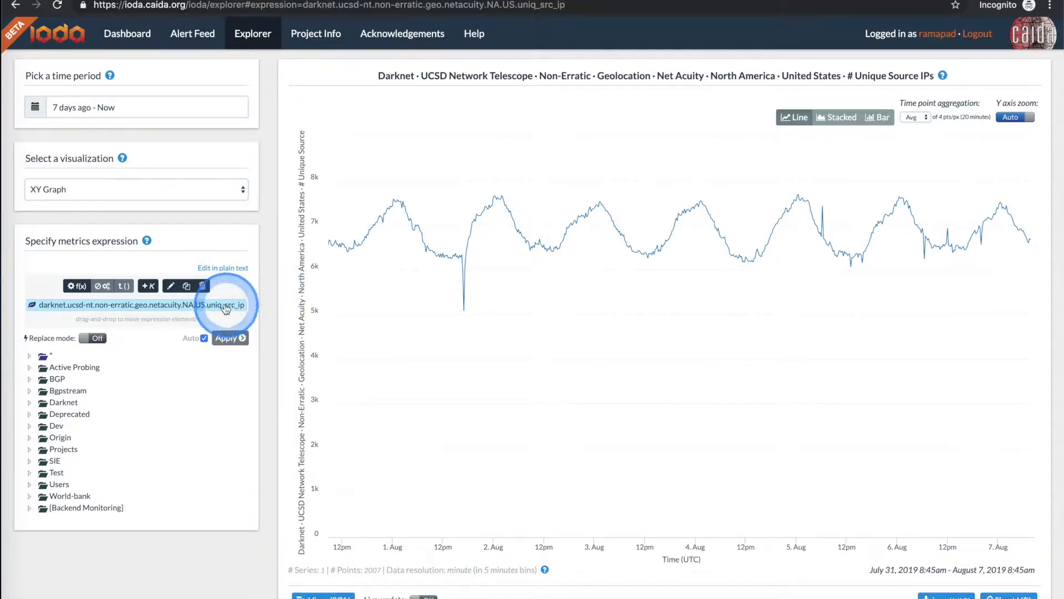
pyautogui.click(188, 287)
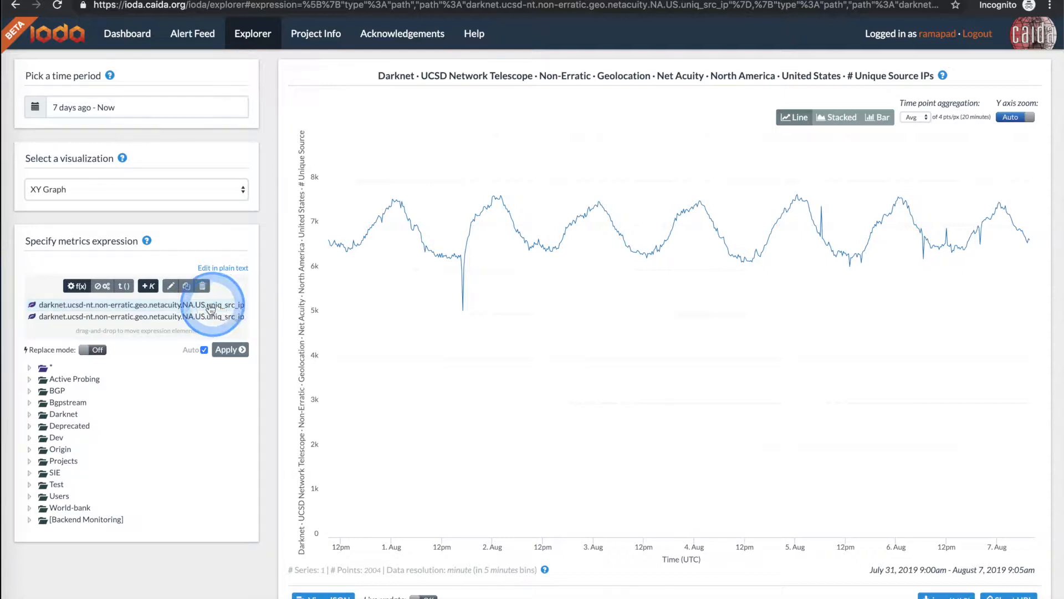
# Change the first copy of the Darknet metric to Net Acuity geolocation, Asia, Cambodia, # Unique Source IPs.
pyautogui.click(171, 287)
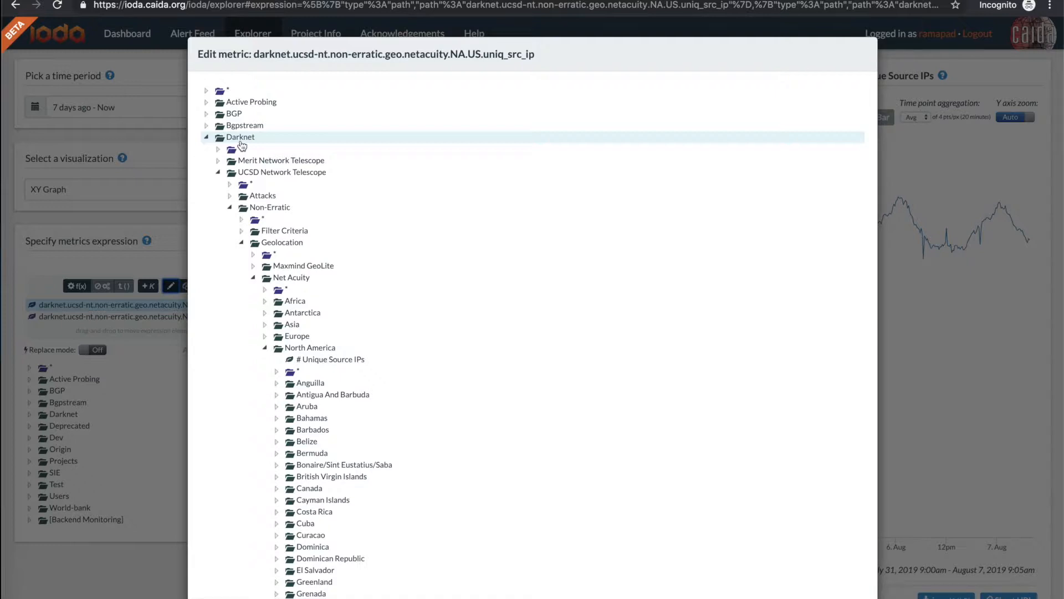
pyautogui.click(283, 92)
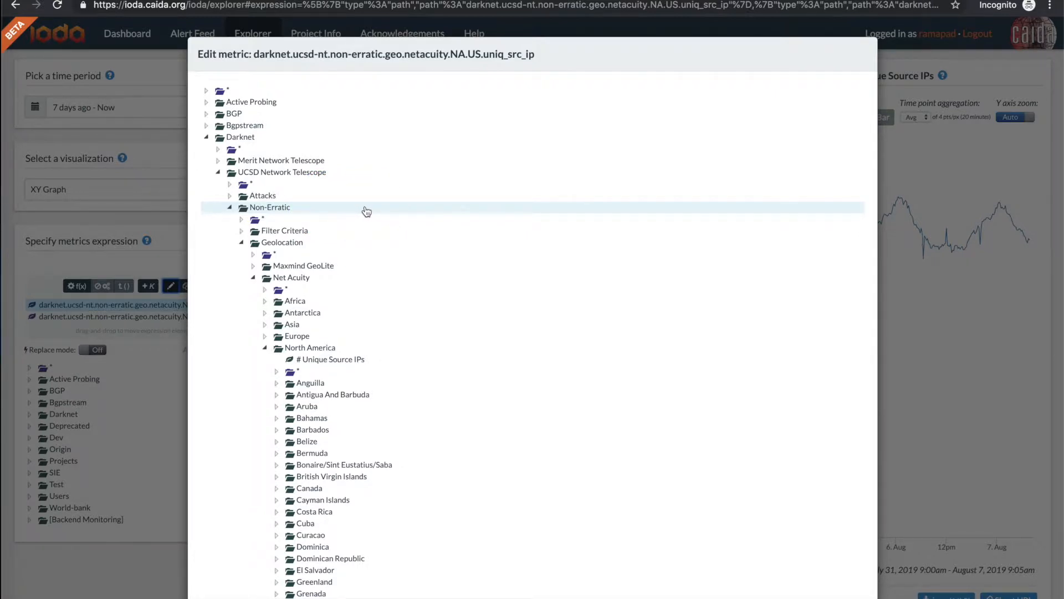
pyautogui.click(242, 243)
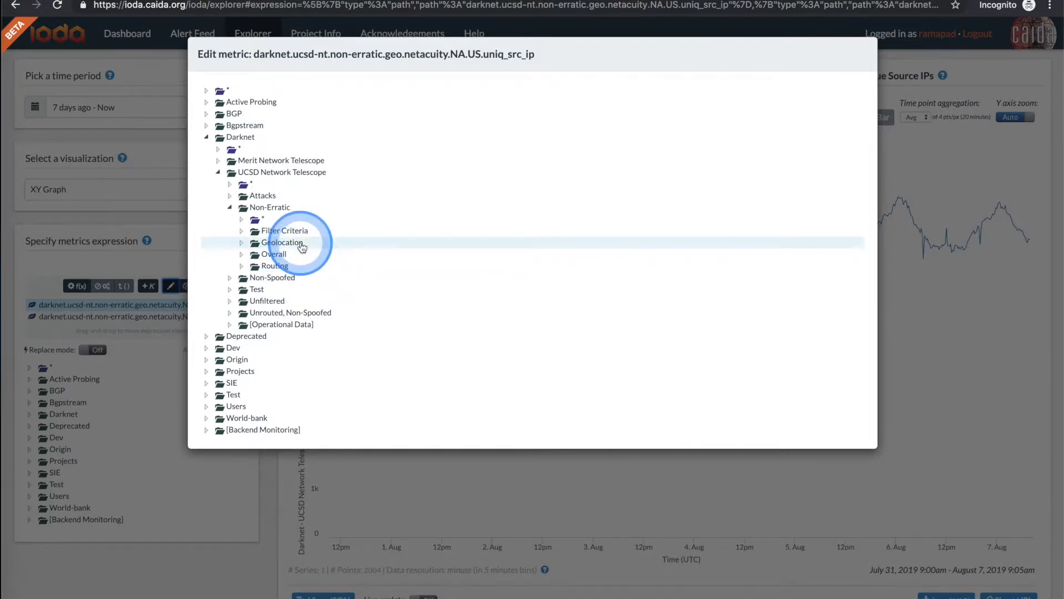
pyautogui.click(241, 243)
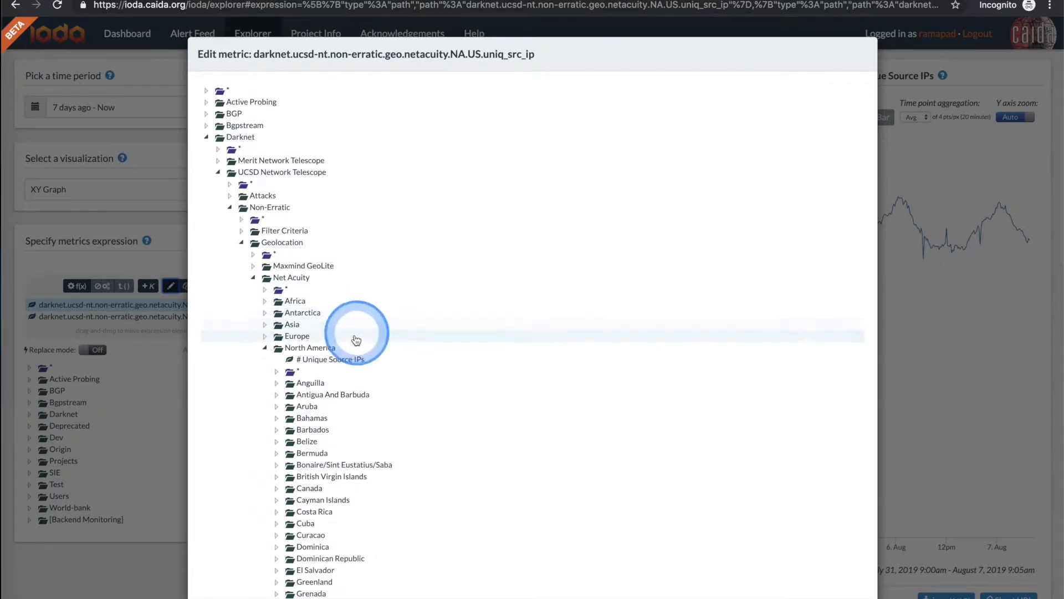
pyautogui.click(266, 348)
pyautogui.click(266, 328)
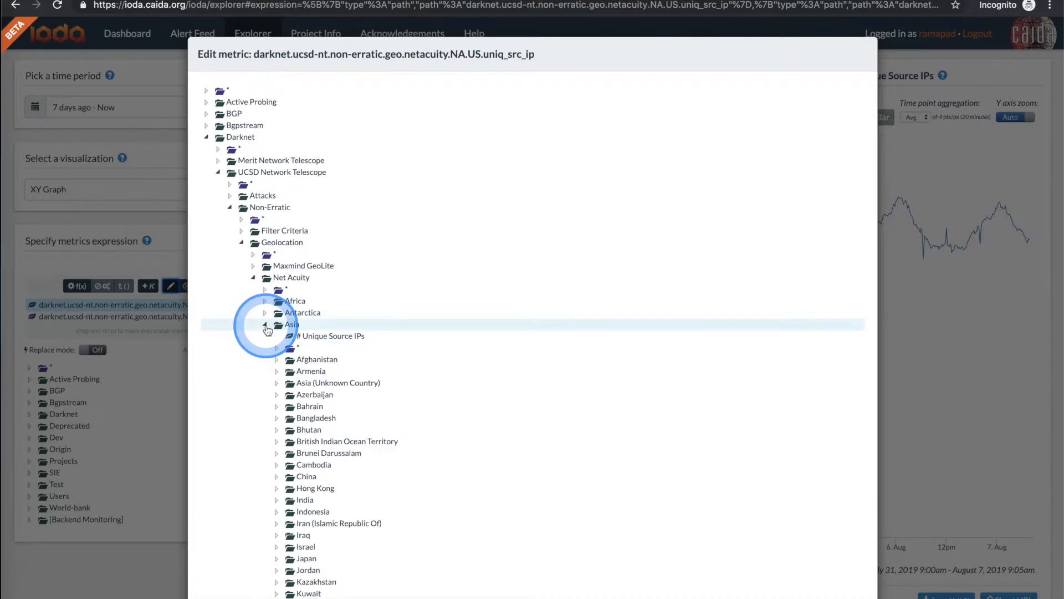
pyautogui.scroll(-1, 336, 388)
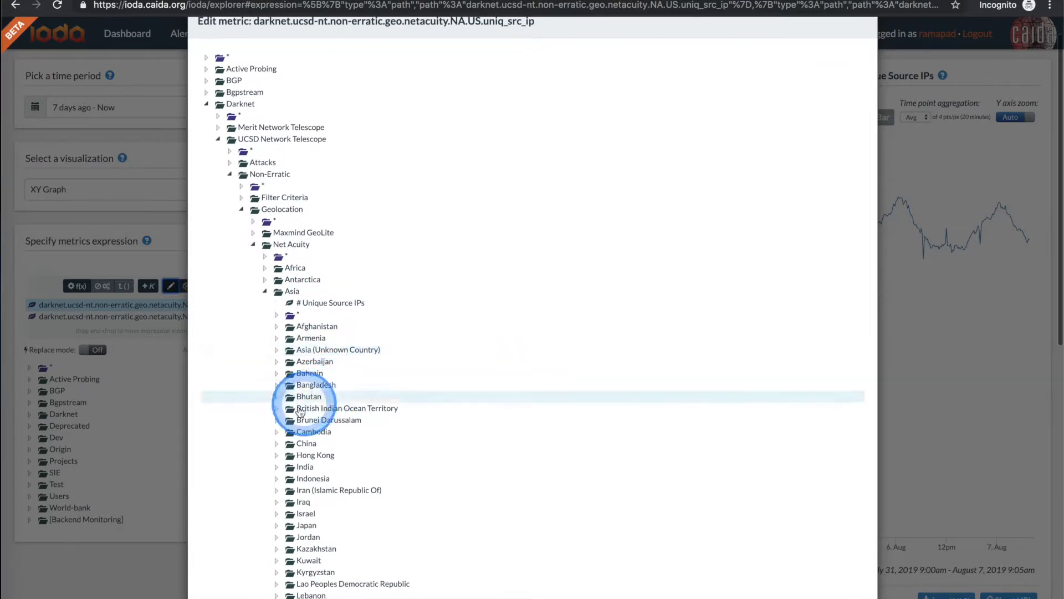
pyautogui.click(276, 432)
pyautogui.scroll(-5, 483, 424)
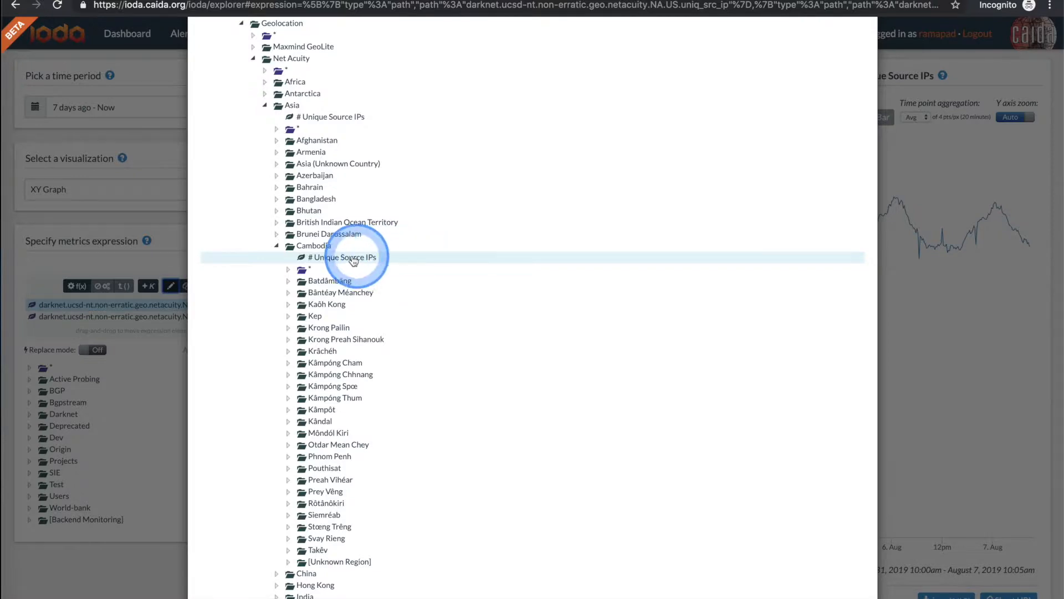
pyautogui.click(328, 259)
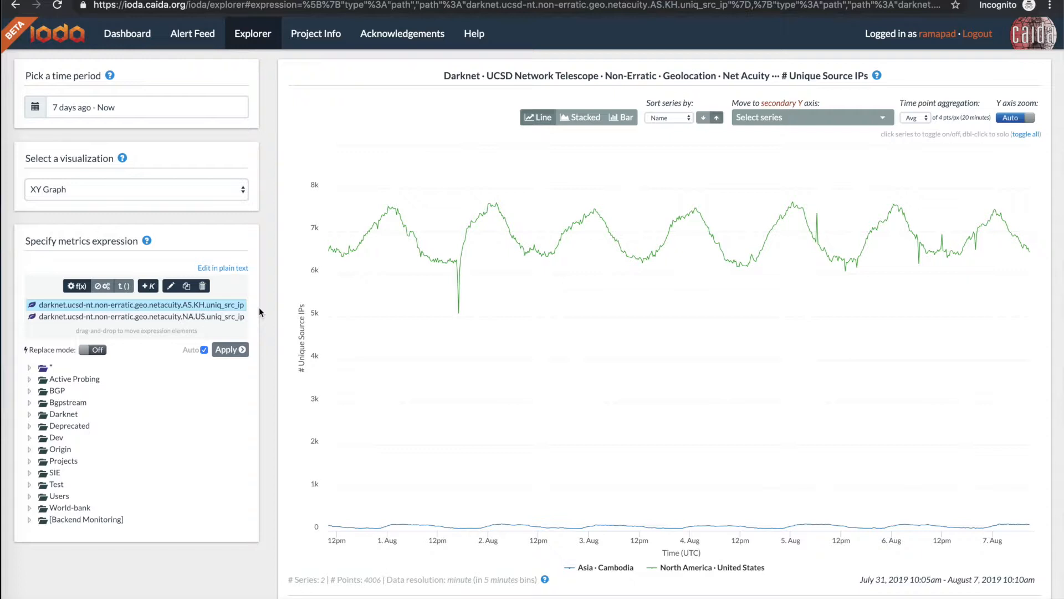
# Apply the Normalize transform function to the United States Darknet metric.
pyautogui.click(73, 319)
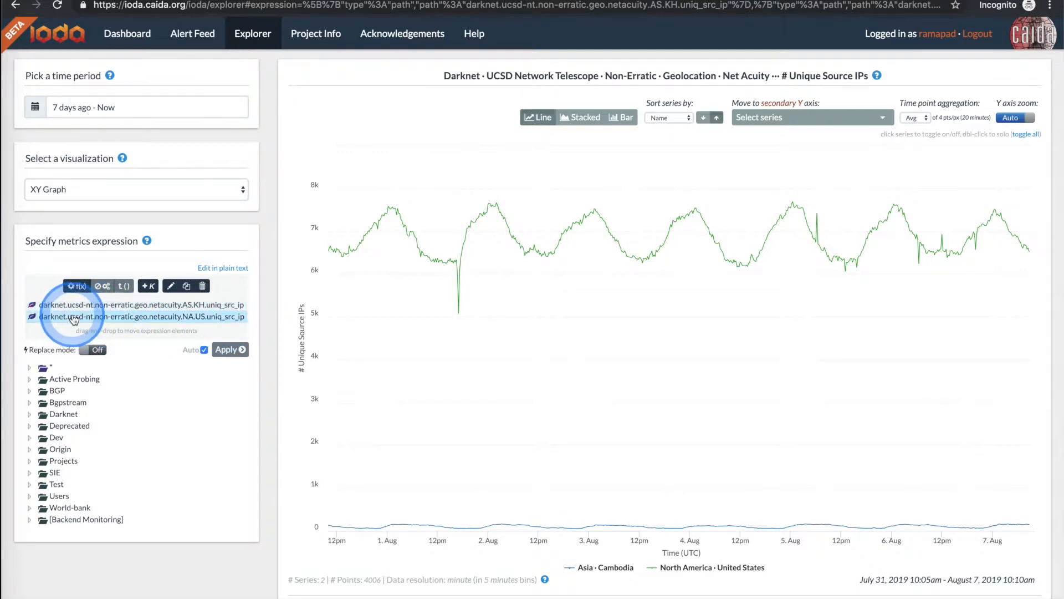
pyautogui.click(77, 287)
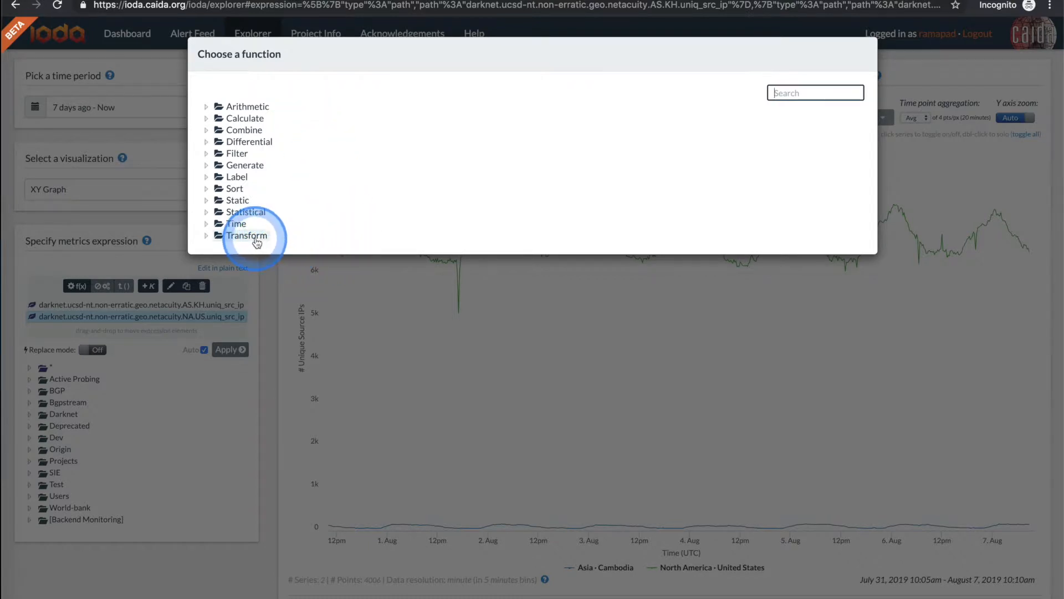
pyautogui.click(206, 235)
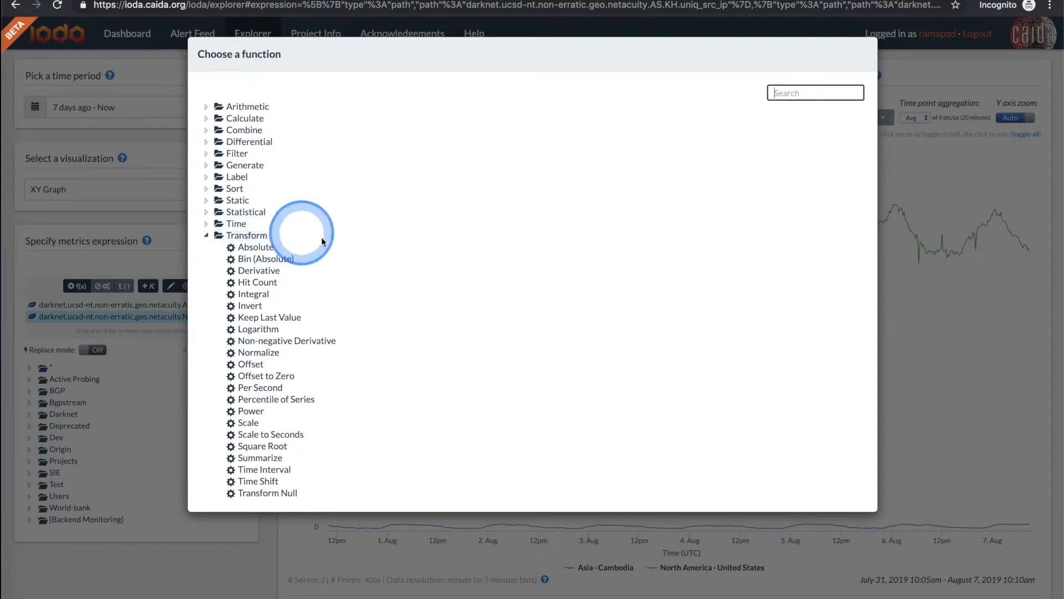
pyautogui.click(272, 355)
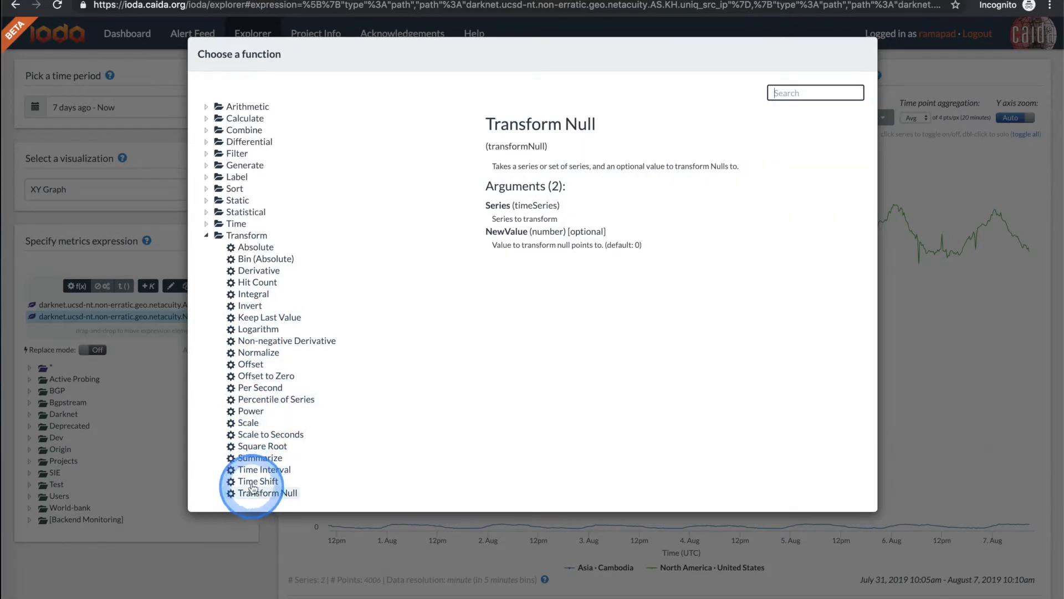
pyautogui.click(258, 355)
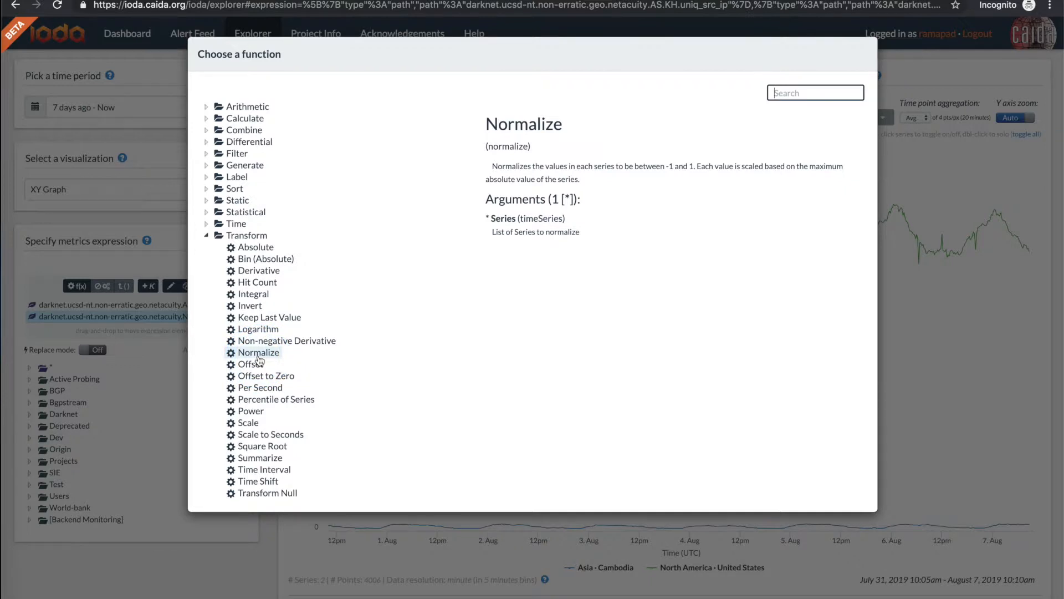
pyautogui.click(277, 356)
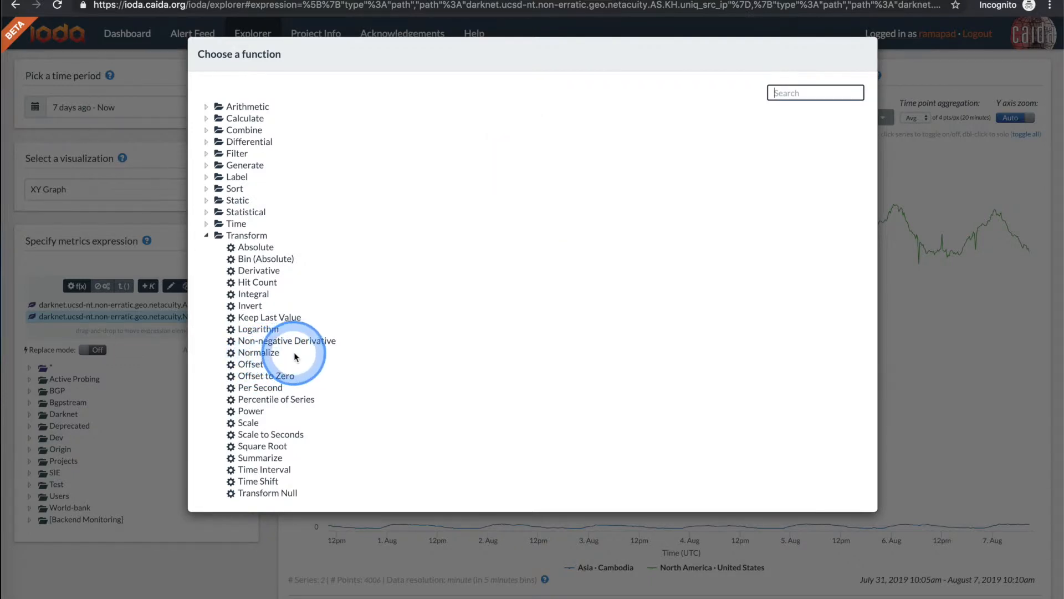
pyautogui.click(278, 357)
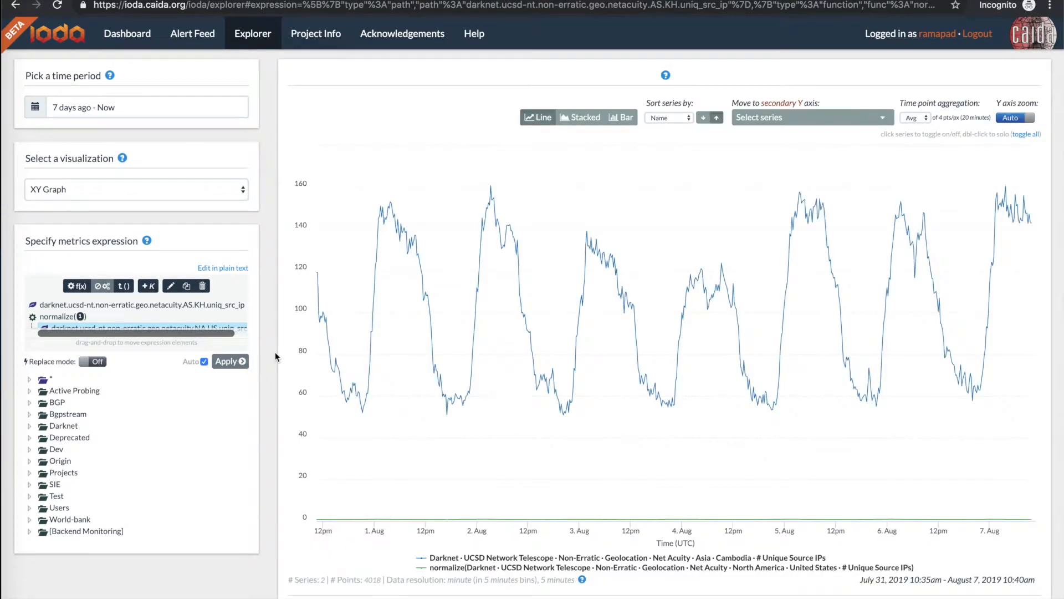
pyautogui.moveTo(233, 335); pyautogui.dragTo(213, 337)
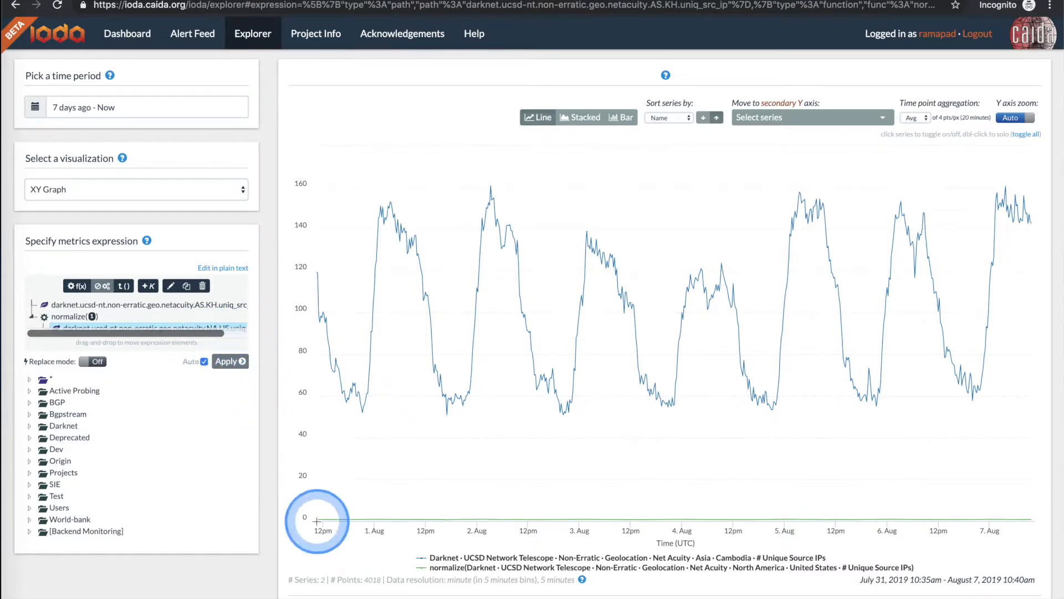
pyautogui.moveTo(322, 519)
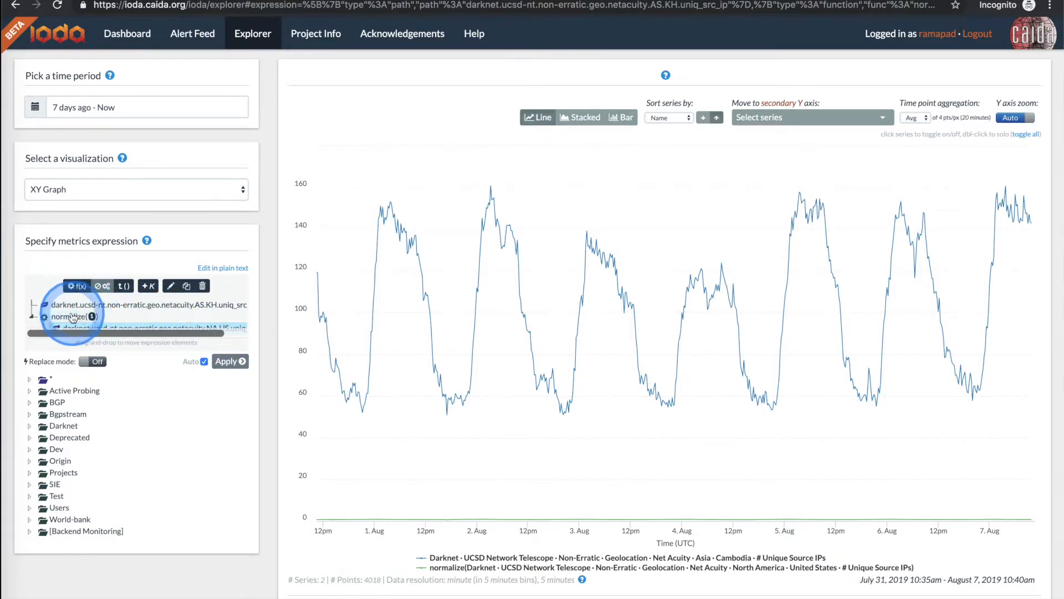
pyautogui.hscroll(3, 92, 320)
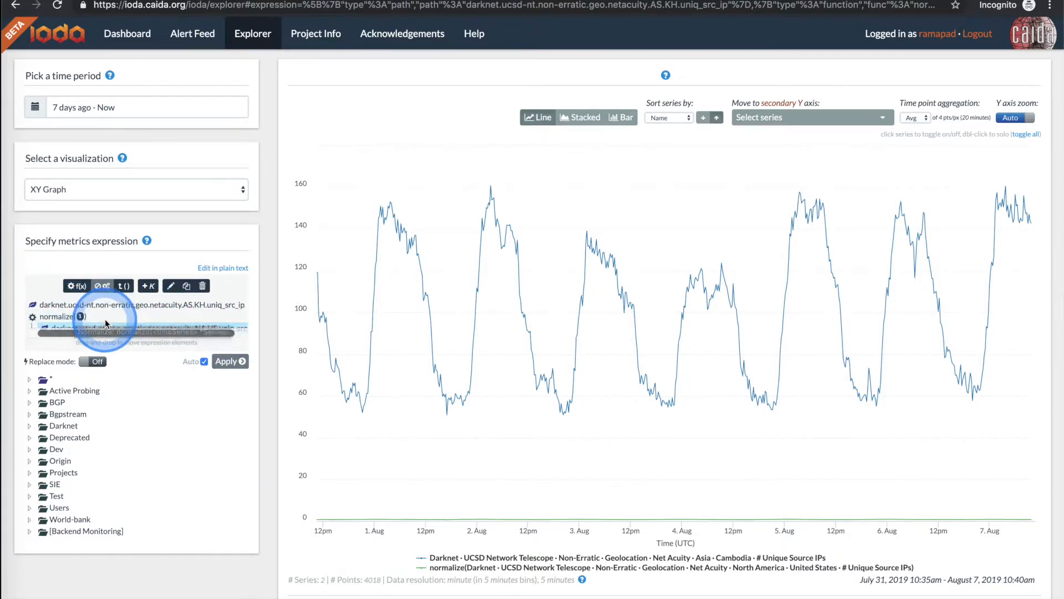
pyautogui.hscroll(-3, 105, 323)
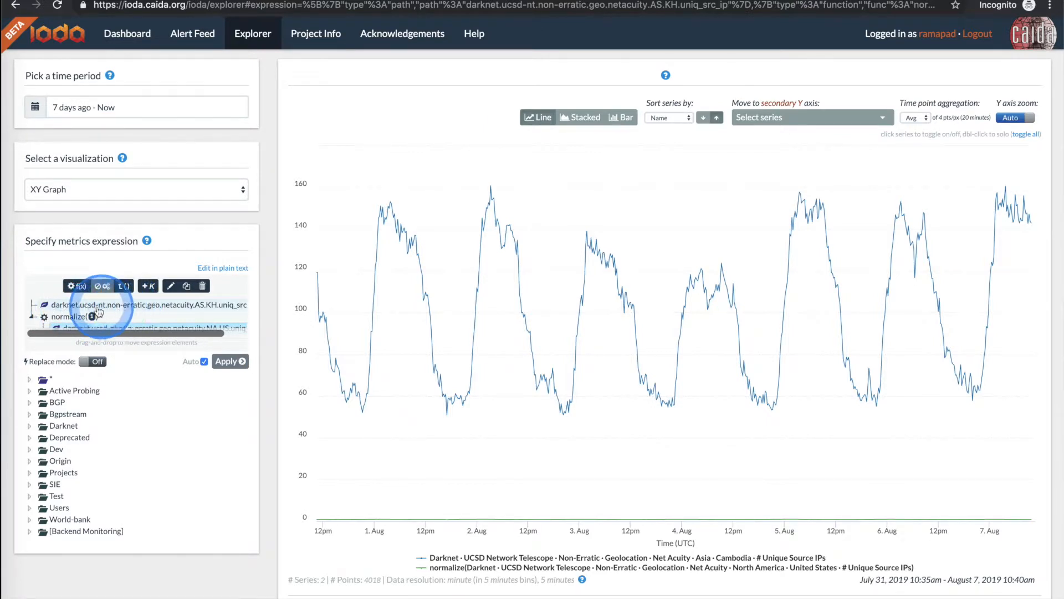
# Move the Cambodia Darknet metric into the existing normalize function alongside the United States metric.
pyautogui.click(57, 306)
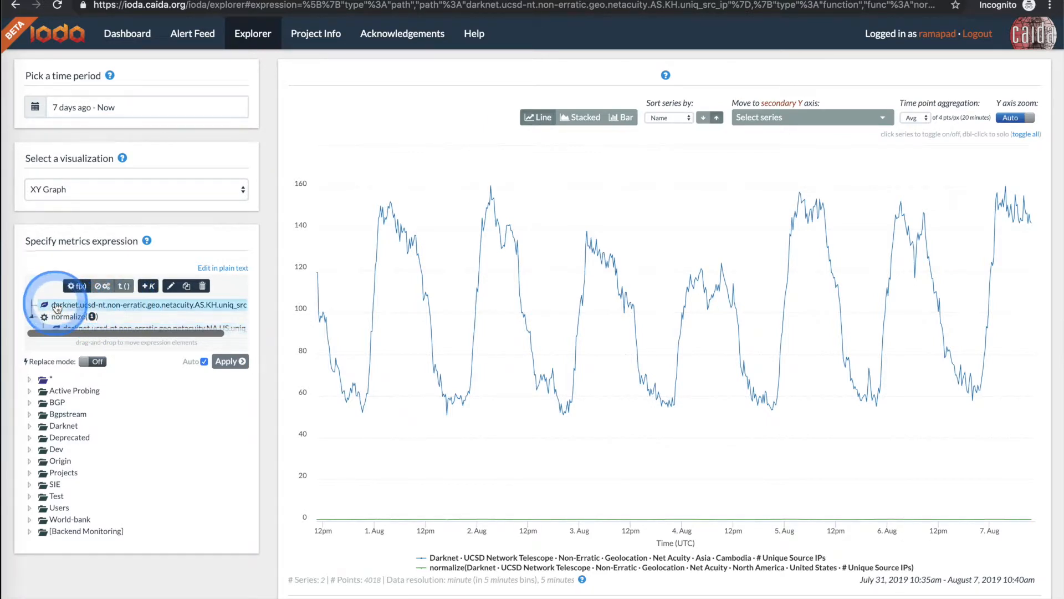
pyautogui.moveTo(58, 308); pyautogui.dragTo(98, 322)
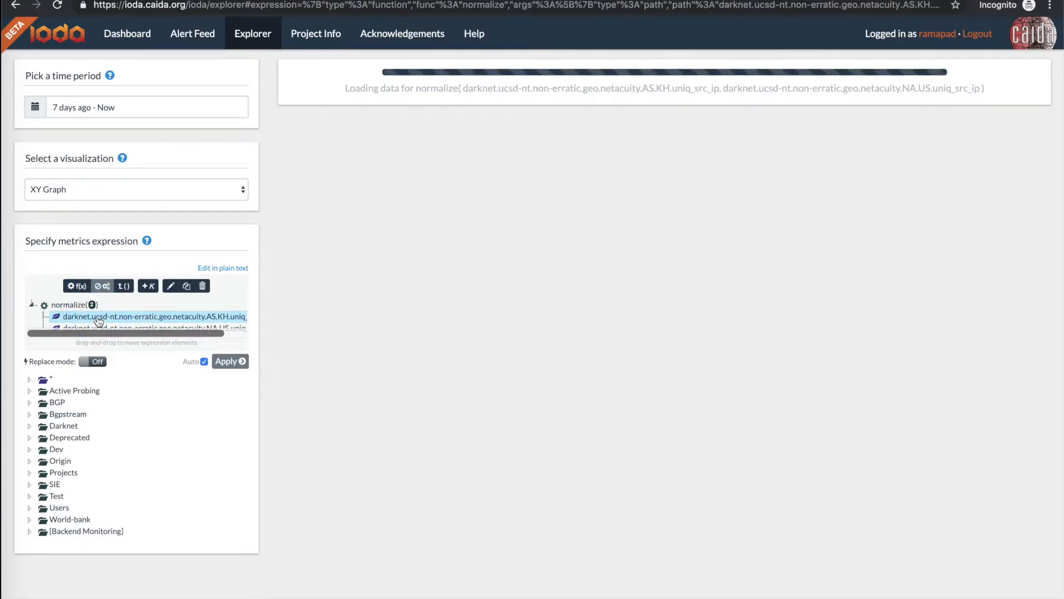
pyautogui.scroll(-1, 99, 322)
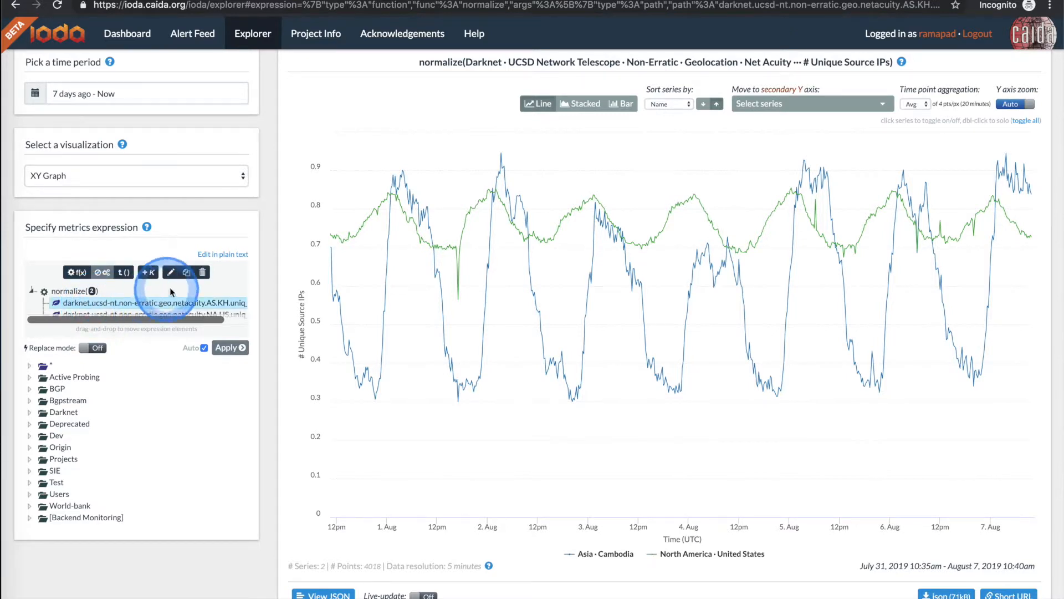
# Delete the Cambodia metric from the normalize function and change the remaining United States metric to California, # Unique Source IPs.
pyautogui.click(203, 273)
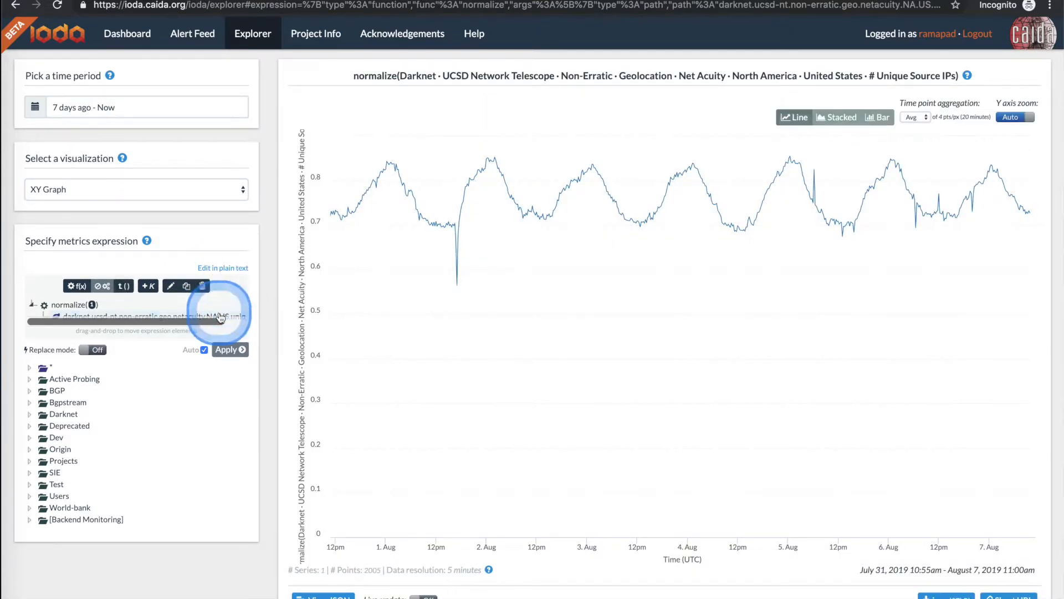
pyautogui.scroll(-1, 261, 273)
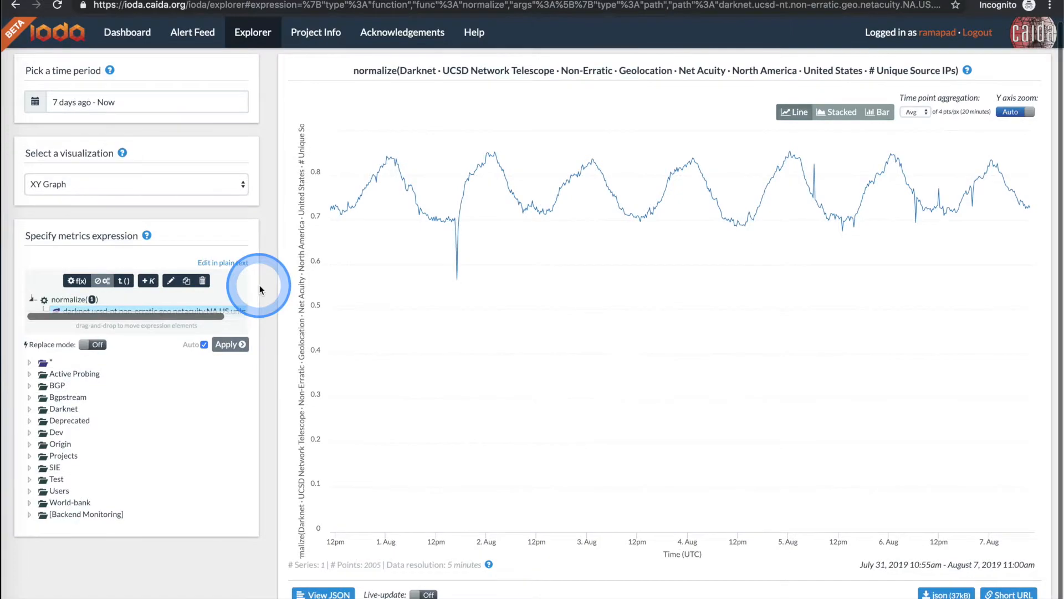
pyautogui.click(171, 285)
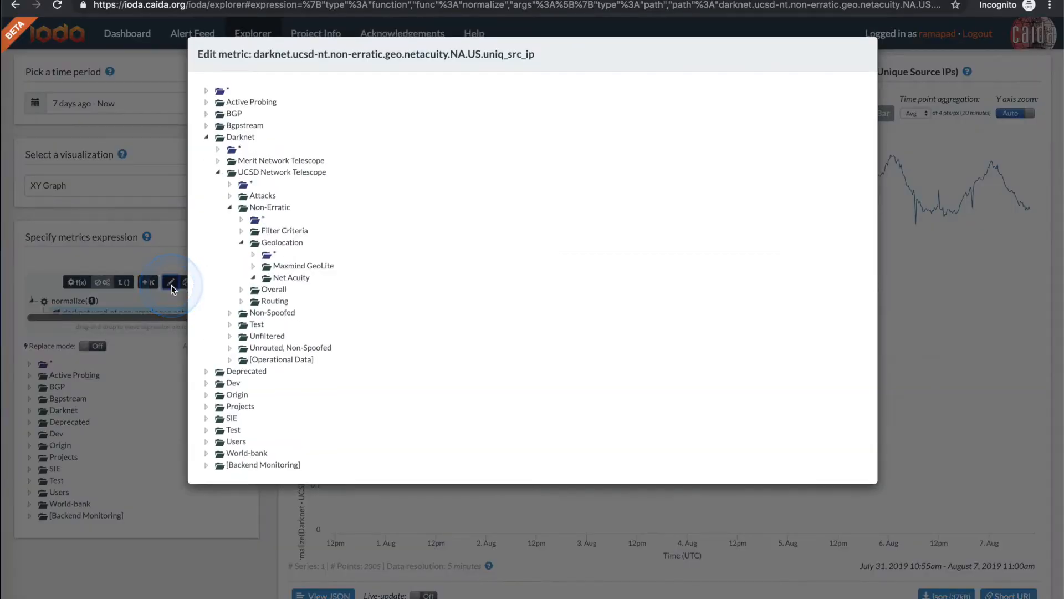
pyautogui.scroll(-1, 325, 297)
pyautogui.scroll(-10, 328, 303)
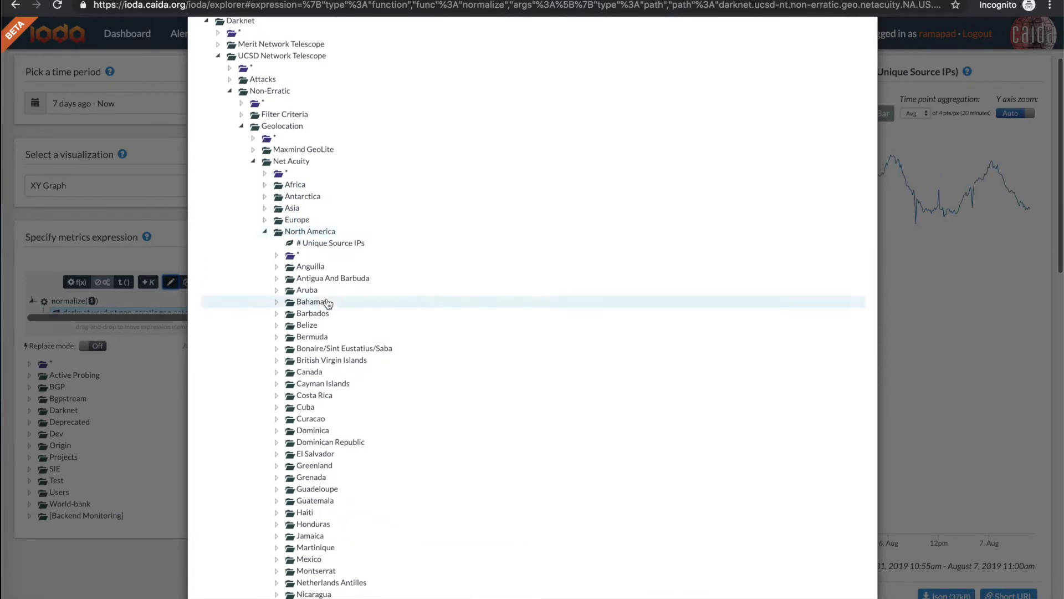
pyautogui.scroll(-3, 328, 304)
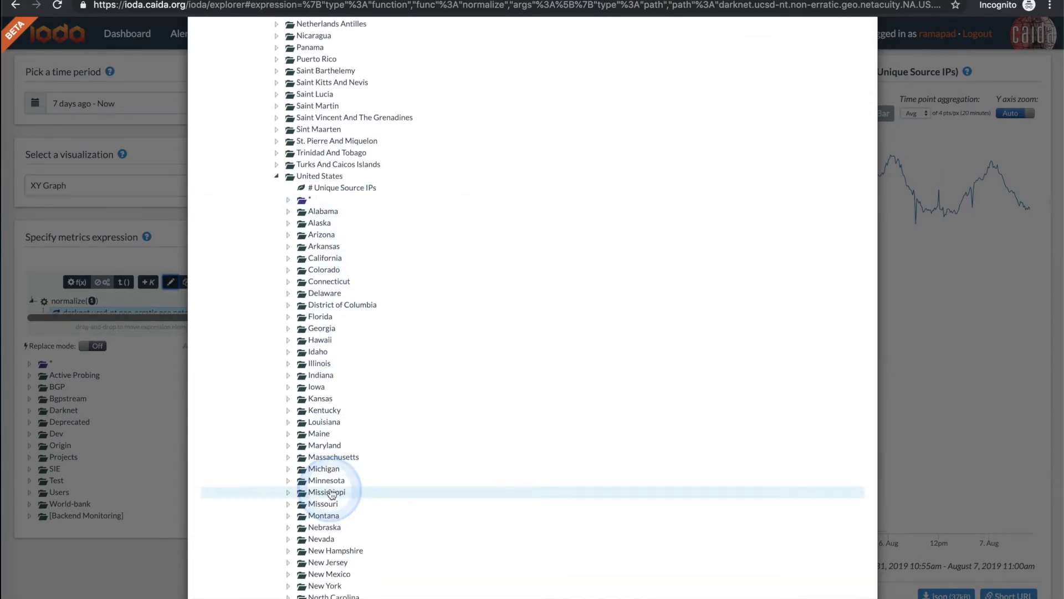
pyautogui.scroll(-1, 322, 487)
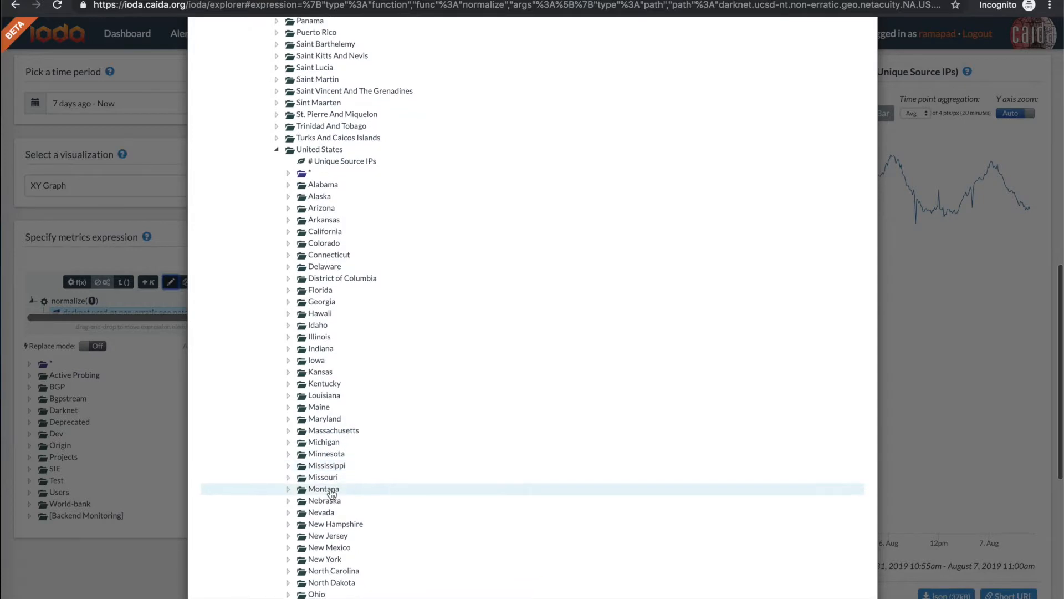
pyautogui.click(290, 232)
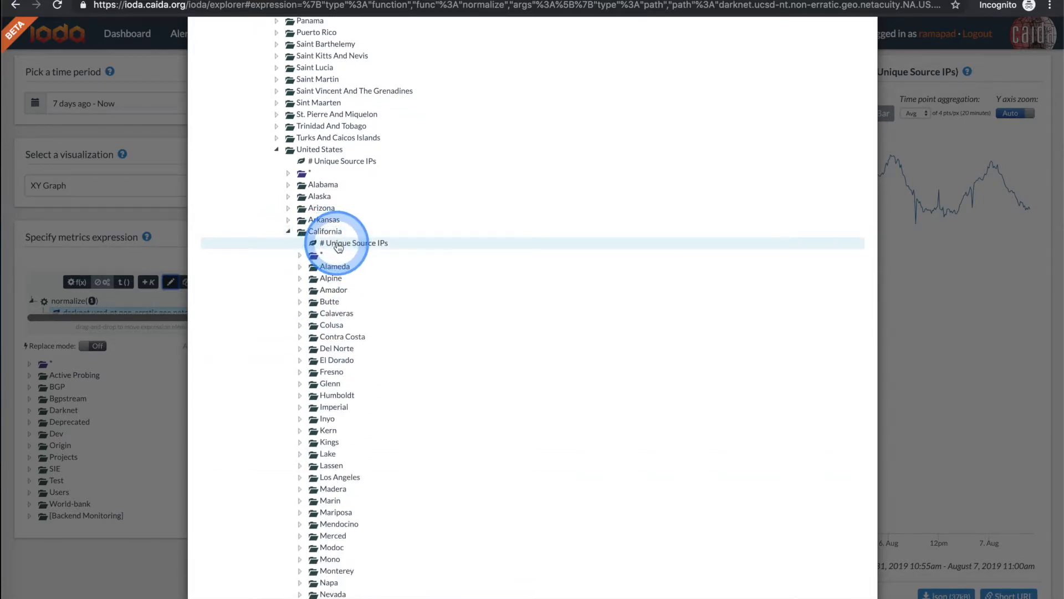
pyautogui.click(368, 247)
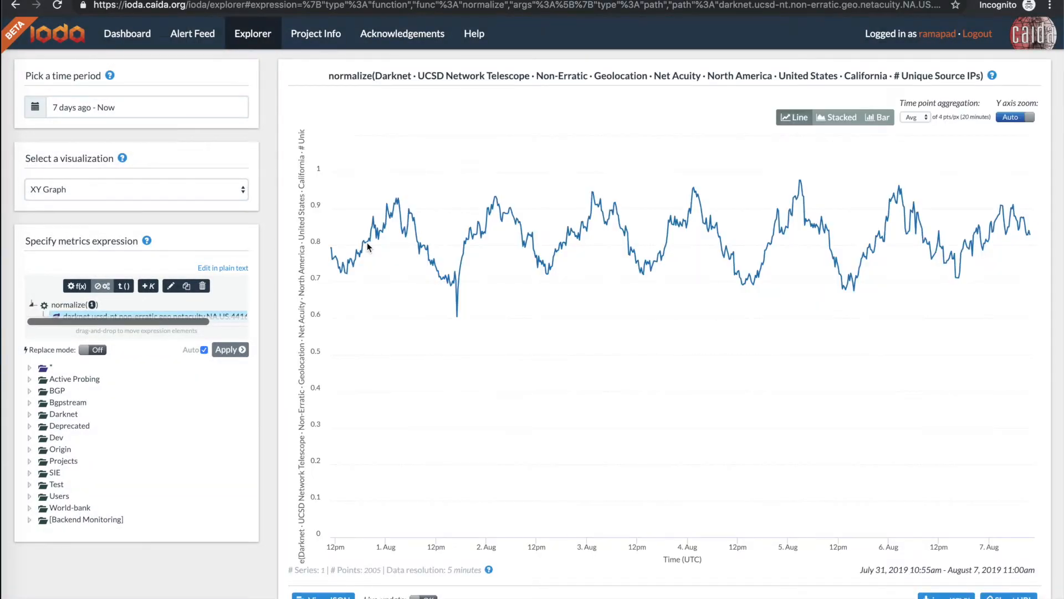
# Change the California metric to # Unique Source IPs under the Net Acuity wildcard (*) to cover all continents.
pyautogui.moveTo(366, 249)
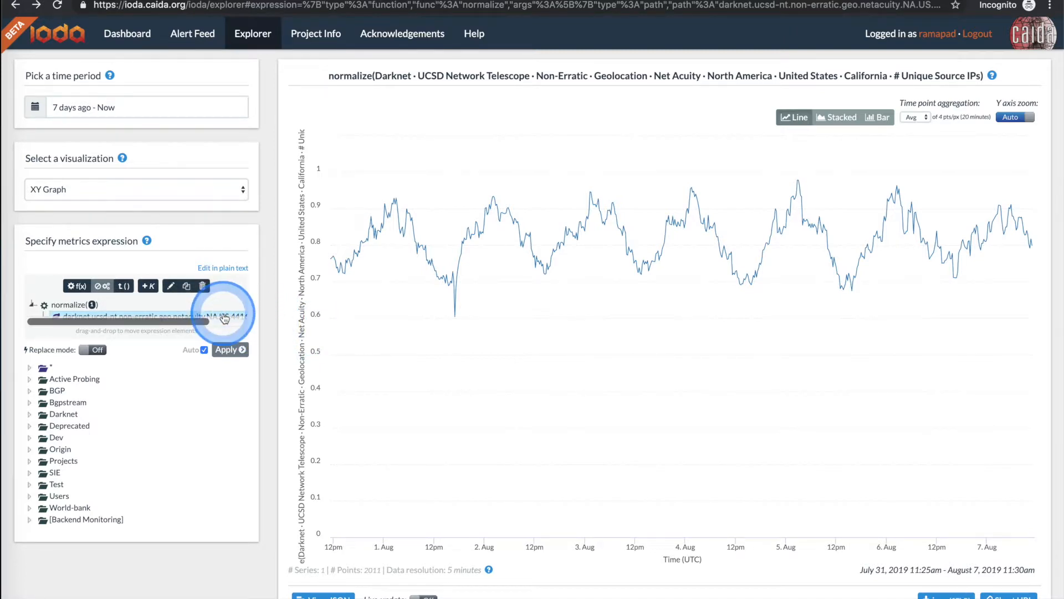
pyautogui.click(172, 287)
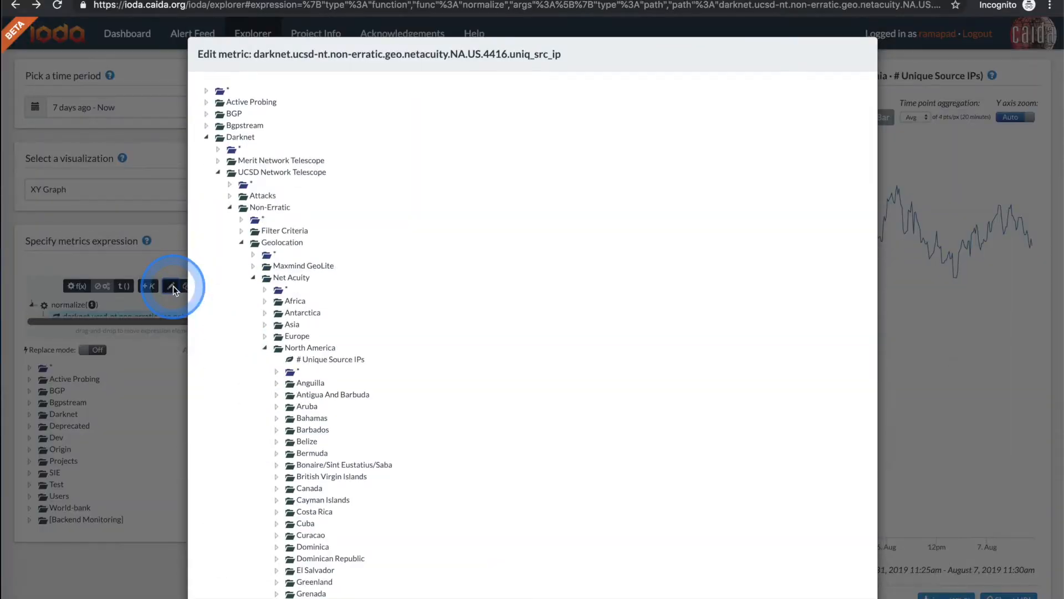
pyautogui.click(265, 349)
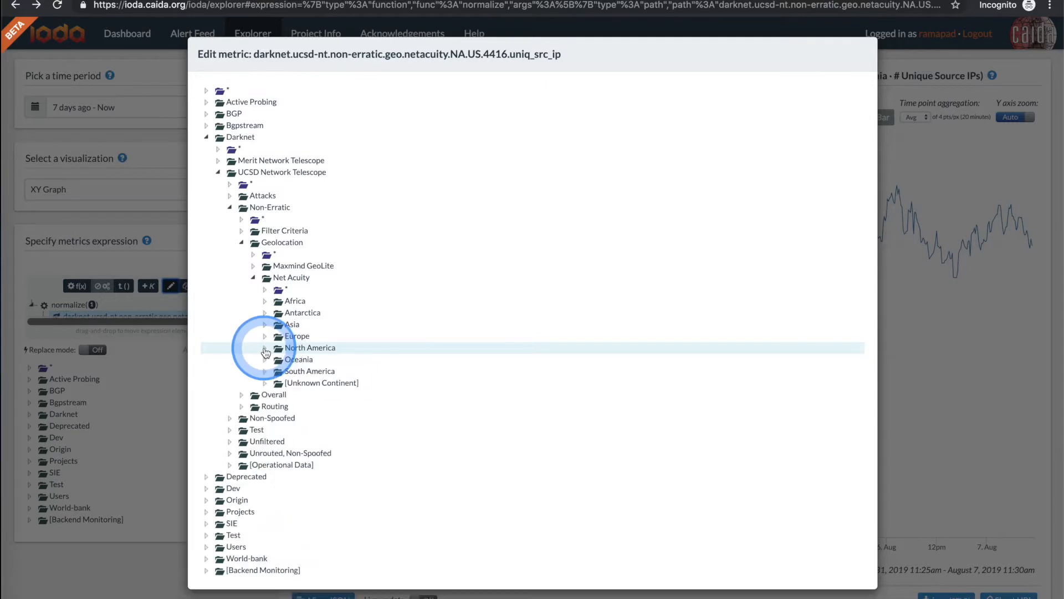
pyautogui.click(265, 289)
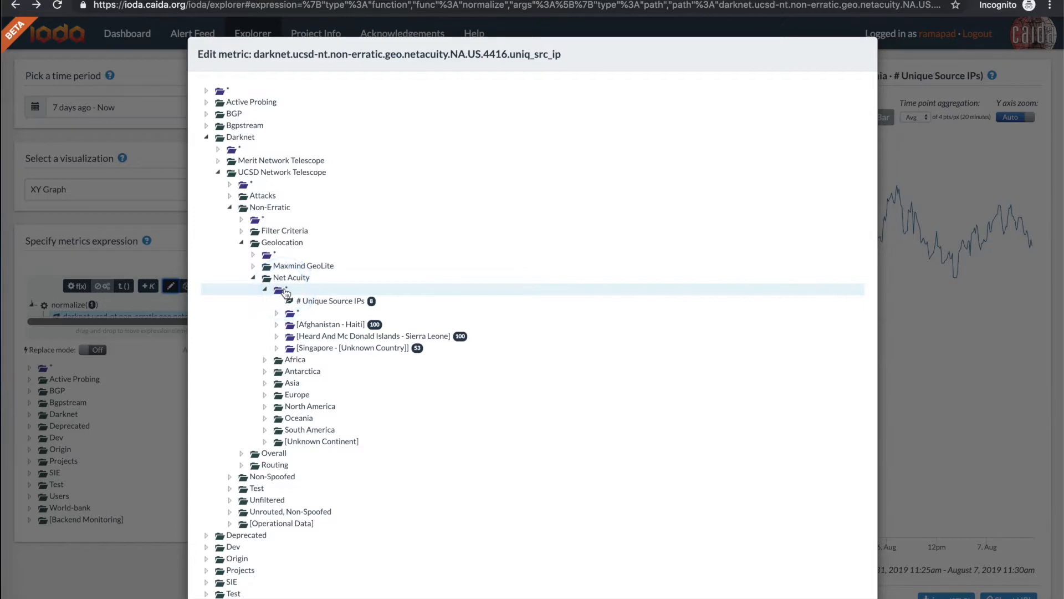
pyautogui.click(285, 290)
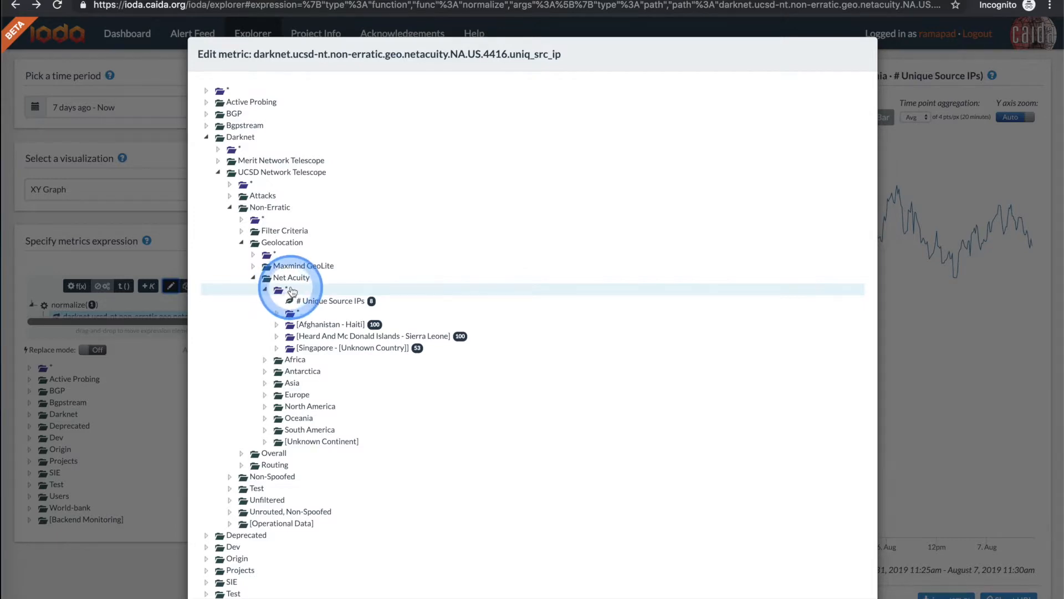
pyautogui.click(330, 303)
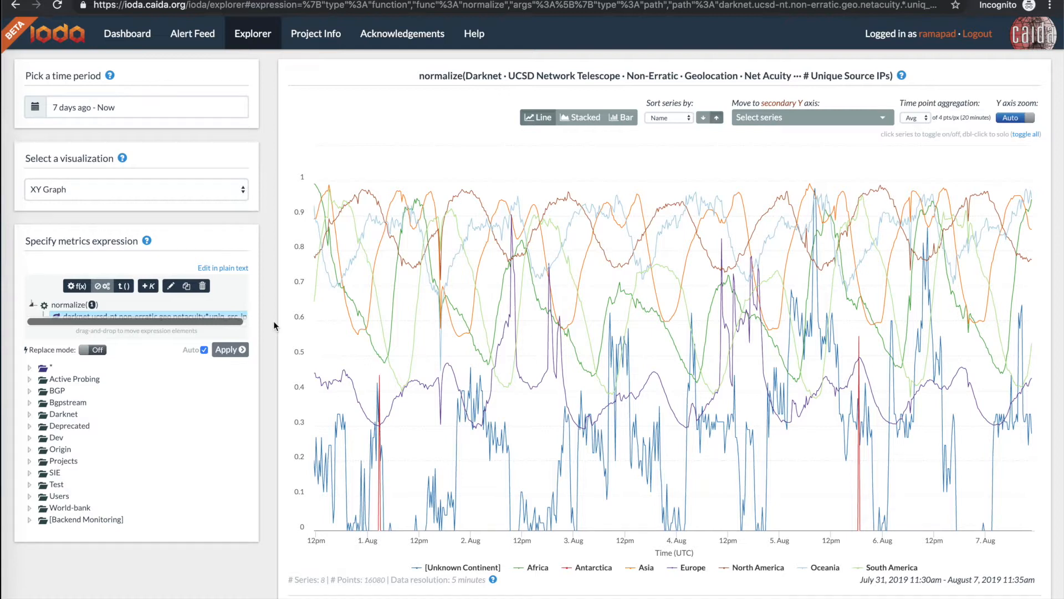
# Remove the normalize function from the metrics expression while keeping the Net Acuity wildcard metric inside it.
pyautogui.click(78, 304)
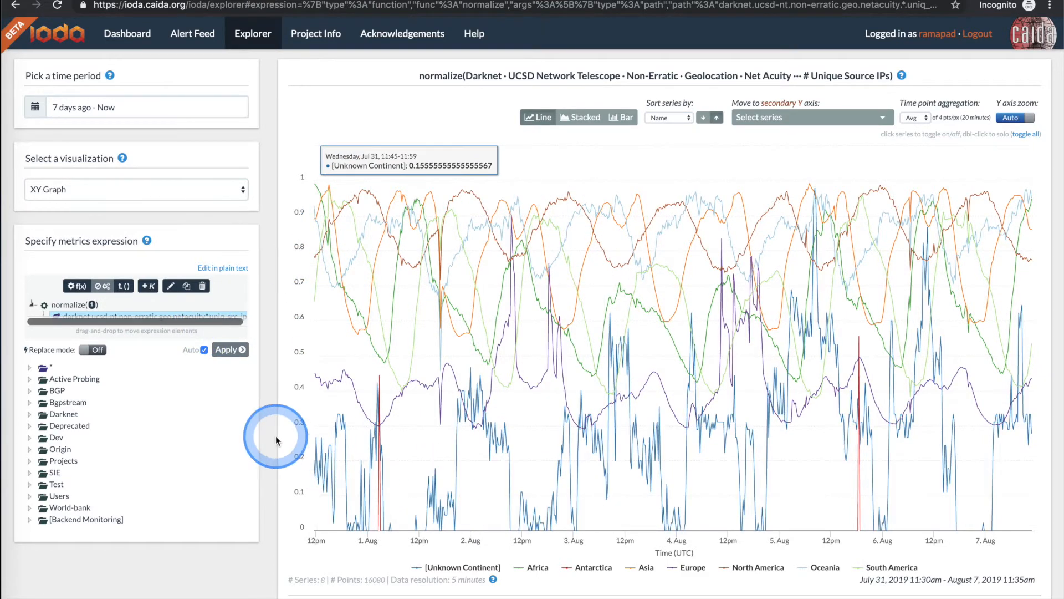
pyautogui.click(93, 346)
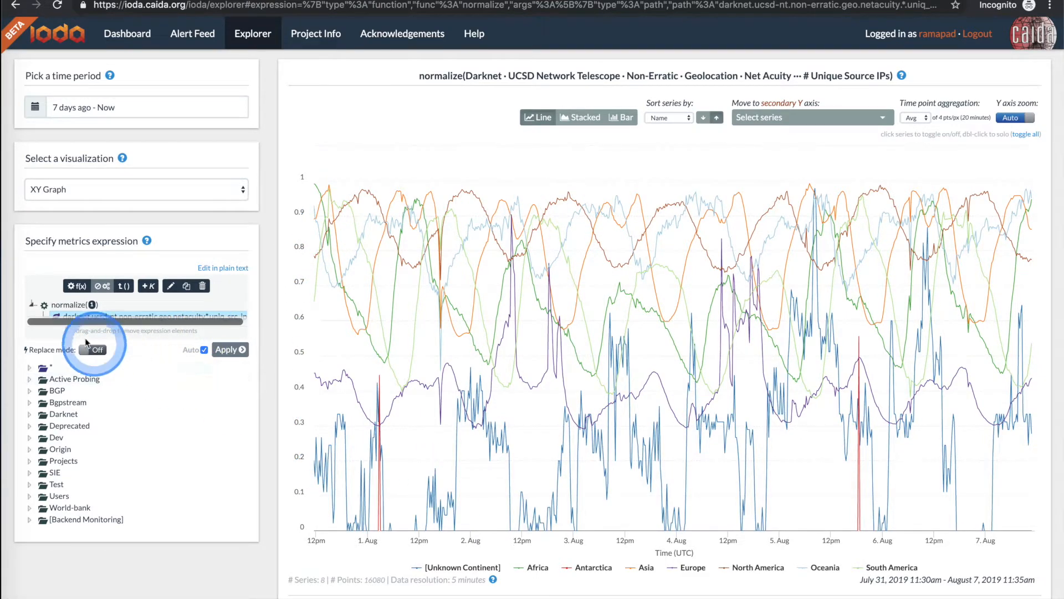
pyautogui.click(75, 306)
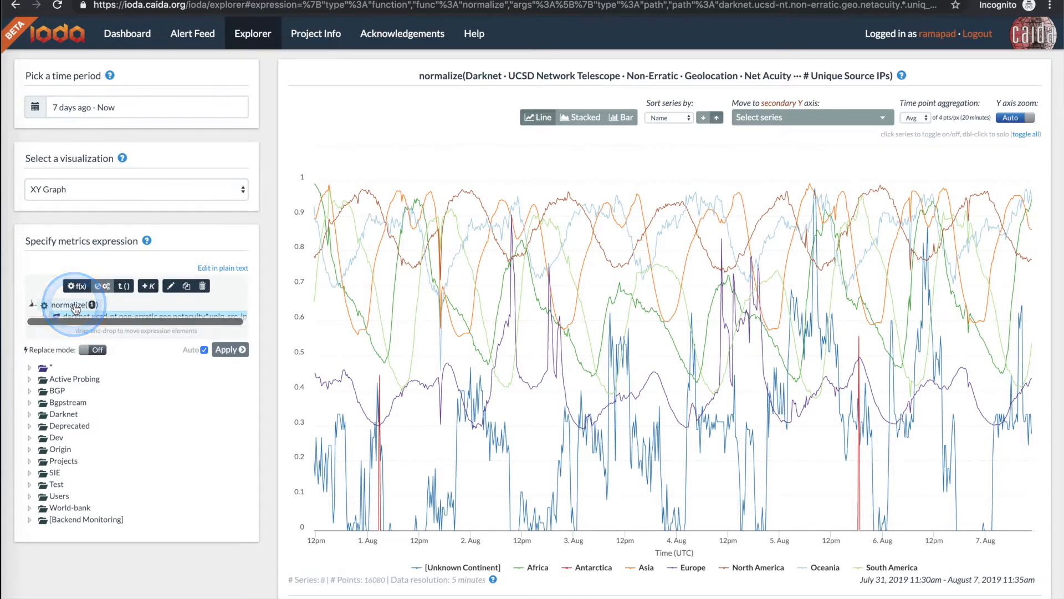
pyautogui.click(105, 287)
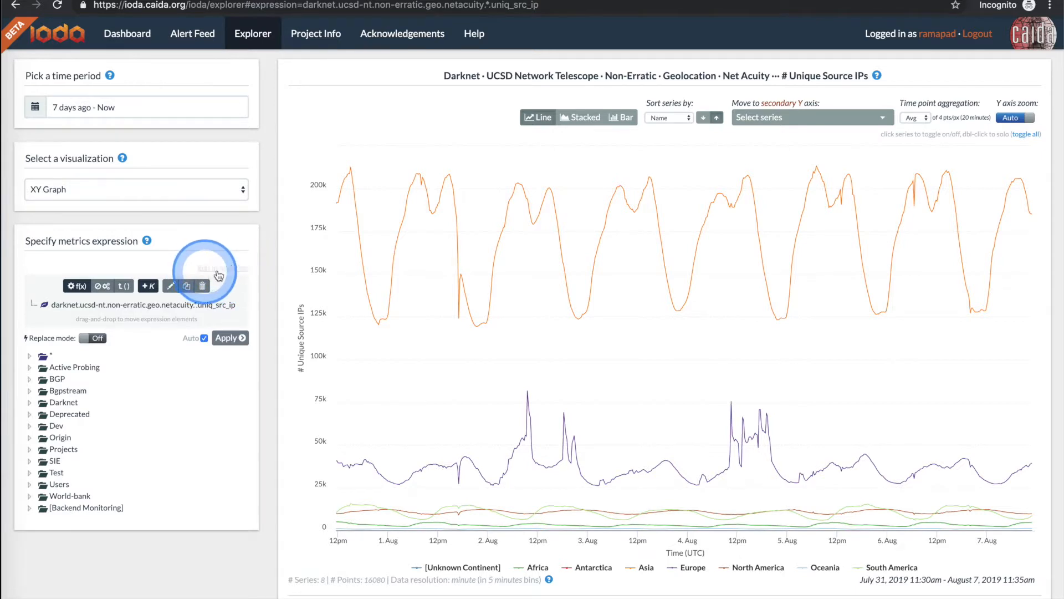
# View the metrics expression as plain text and return to the visual expression editor.
pyautogui.click(252, 270)
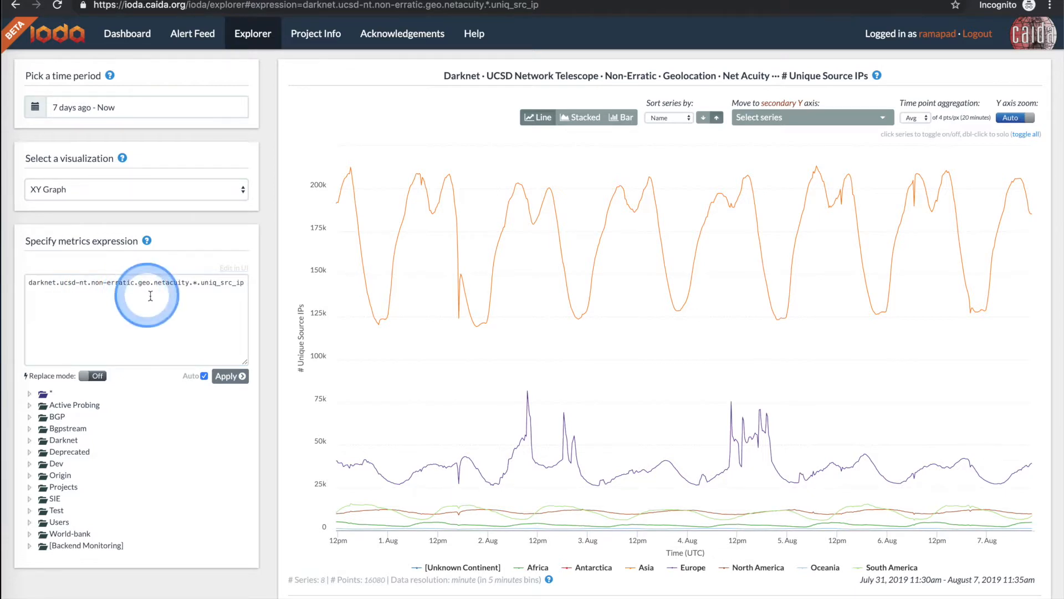
pyautogui.click(239, 272)
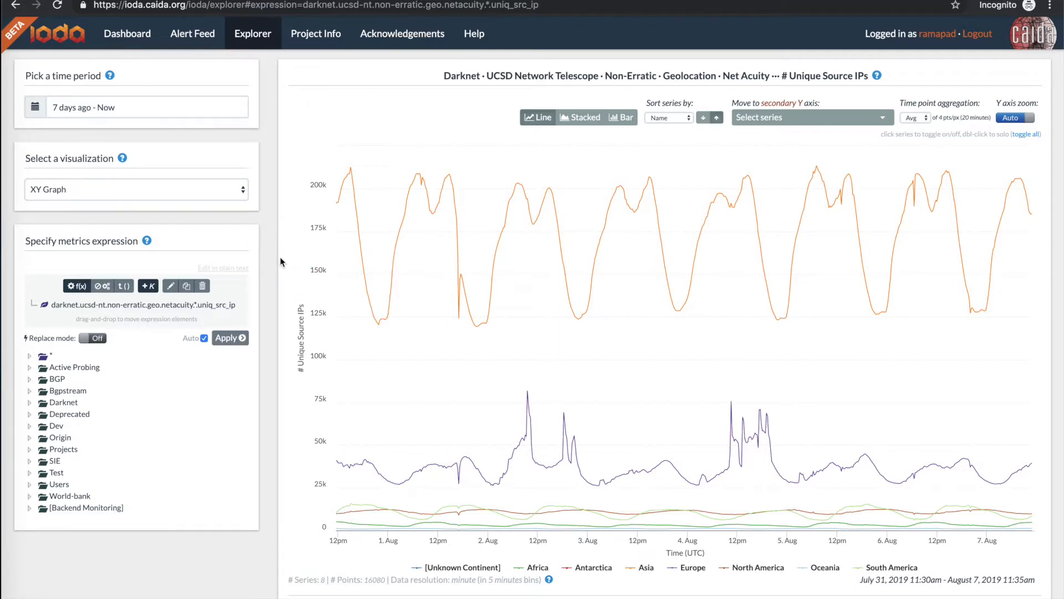
# Hide the Asia and Europe series in the chart, and show the Asia series alone.
pyautogui.moveTo(411, 177)
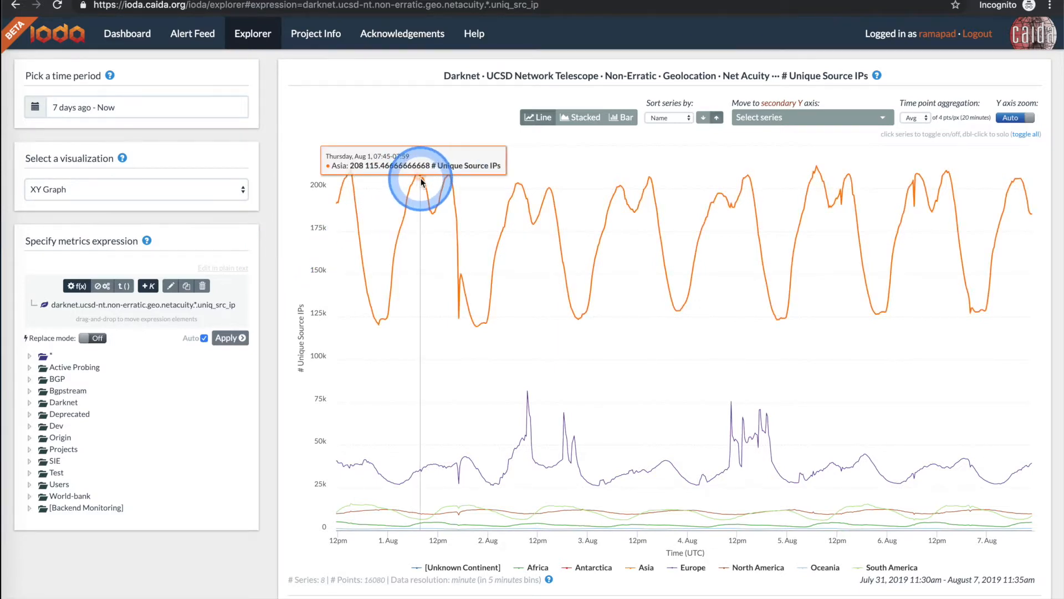
pyautogui.moveTo(358, 425)
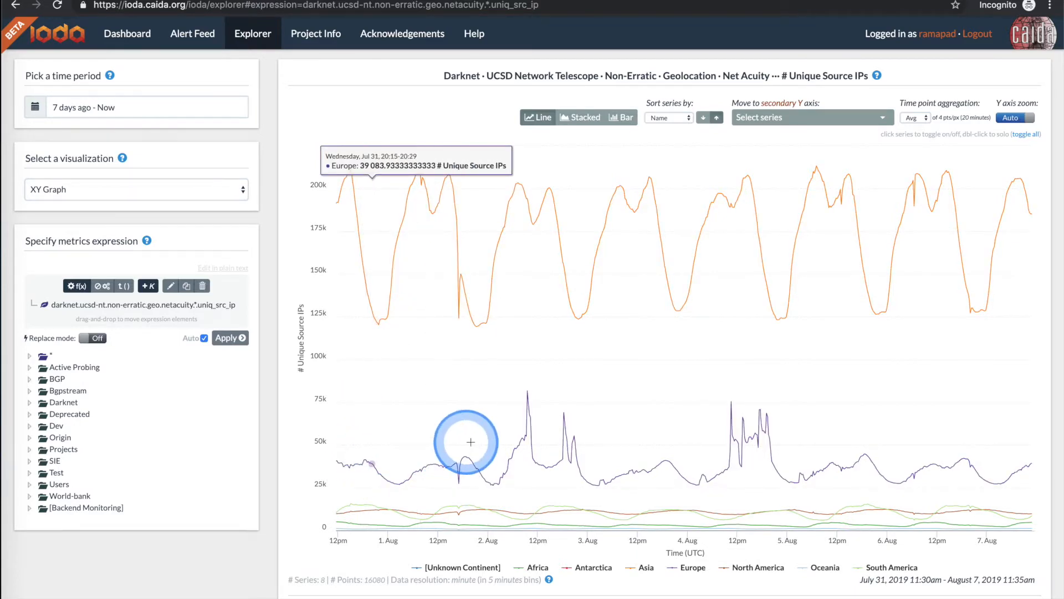
pyautogui.click(647, 570)
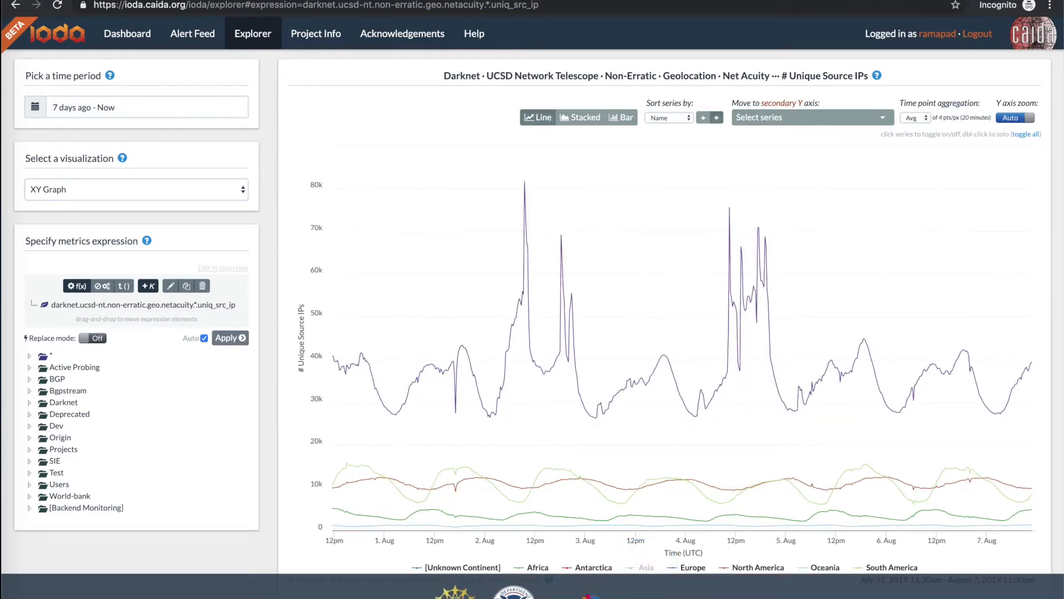
pyautogui.click(692, 569)
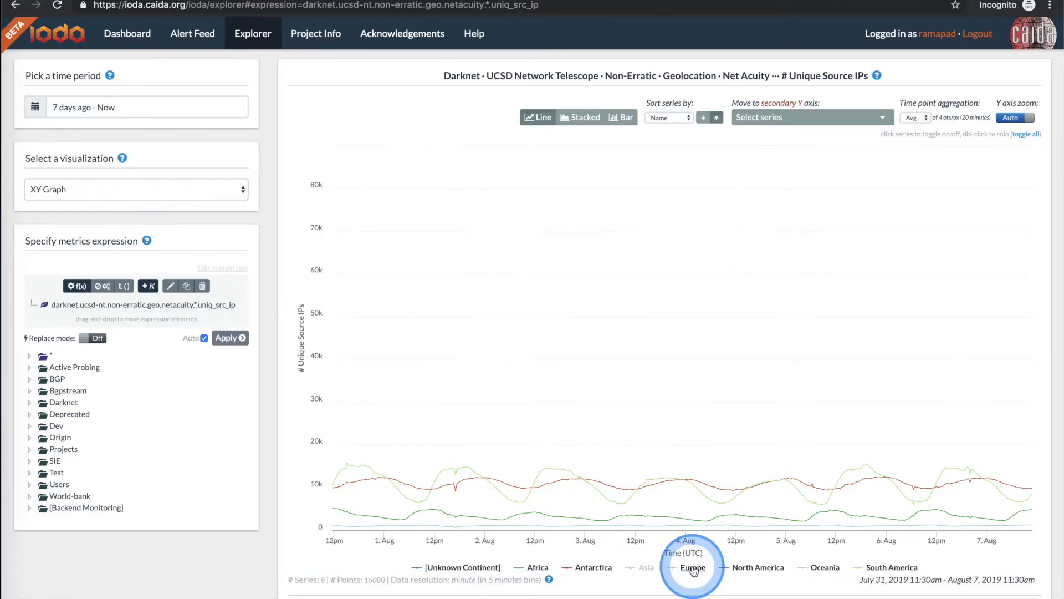
pyautogui.doubleClick(648, 569)
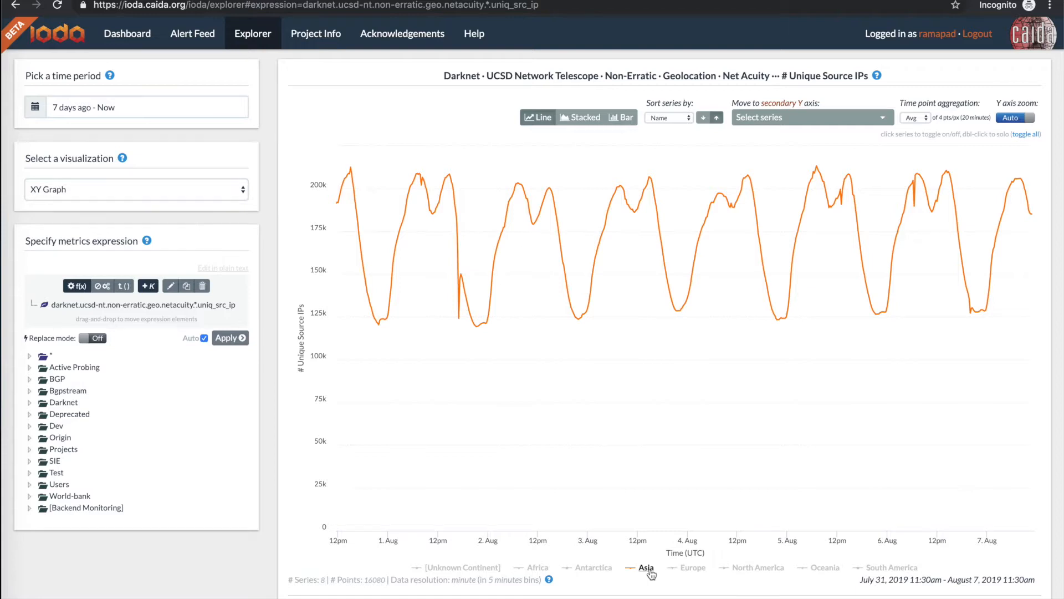
# Show the Europe, Antarctica, Africa, North America, Oceania and South America series in the chart again.
pyautogui.click(692, 567)
pyautogui.click(627, 551)
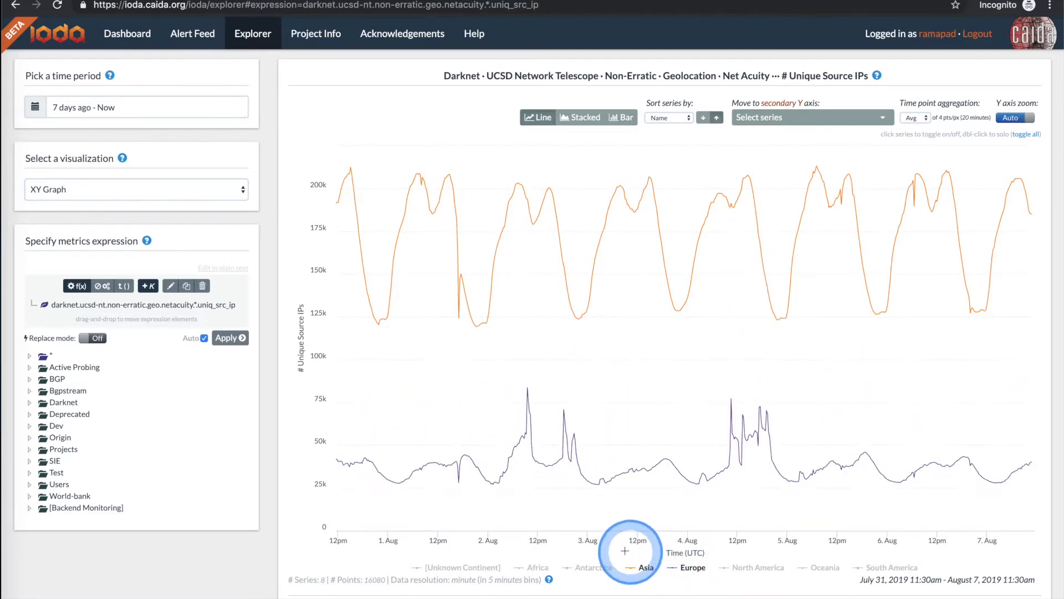
pyautogui.click(592, 567)
pyautogui.click(537, 567)
pyautogui.click(687, 557)
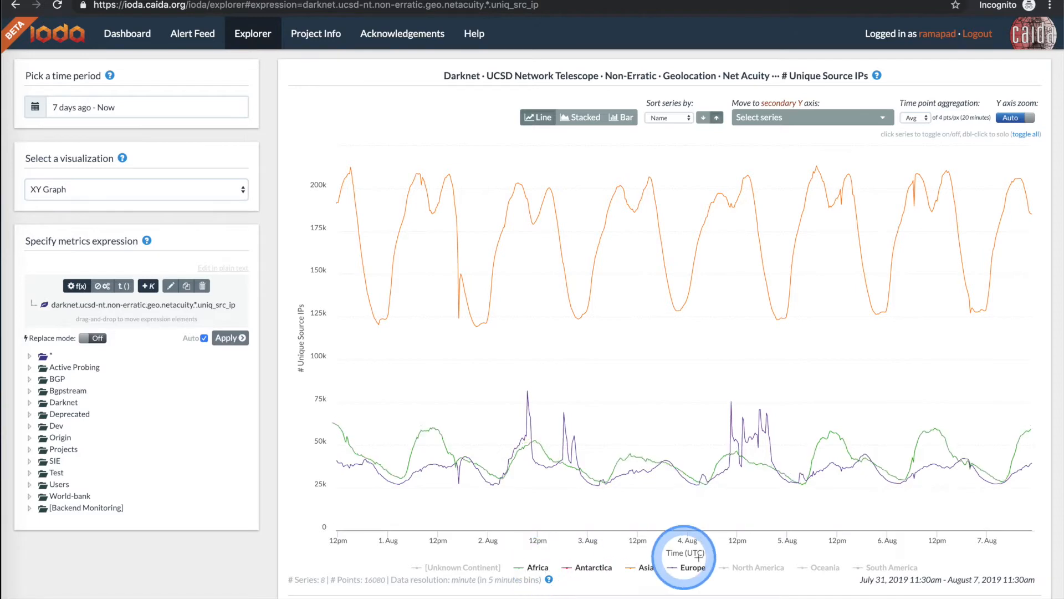
pyautogui.click(749, 566)
pyautogui.click(825, 567)
pyautogui.click(877, 566)
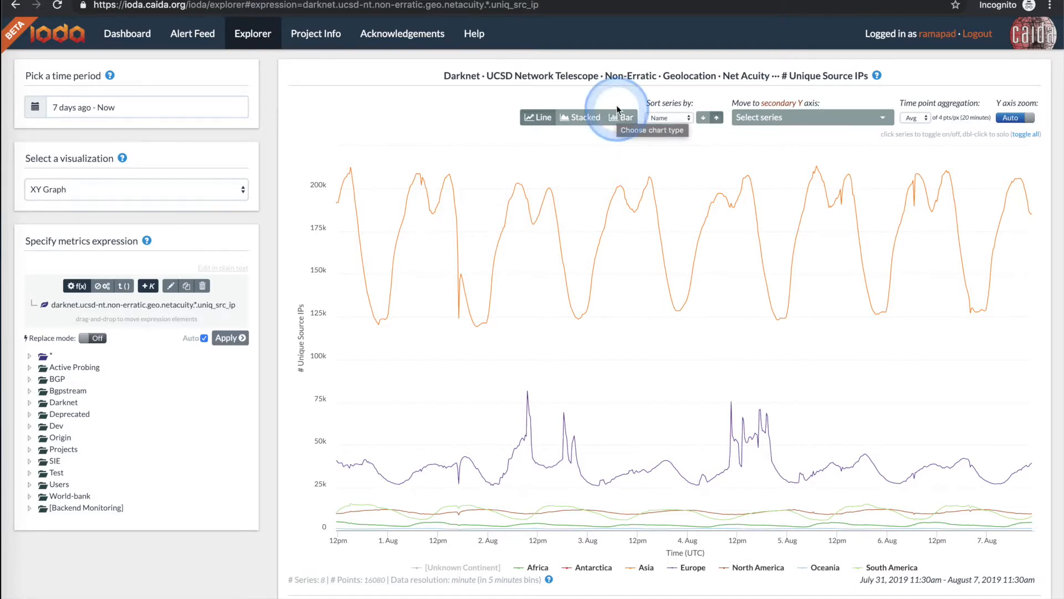
# Sort the chart series by maximum value, and set the sorting back to Name.
pyautogui.click(686, 120)
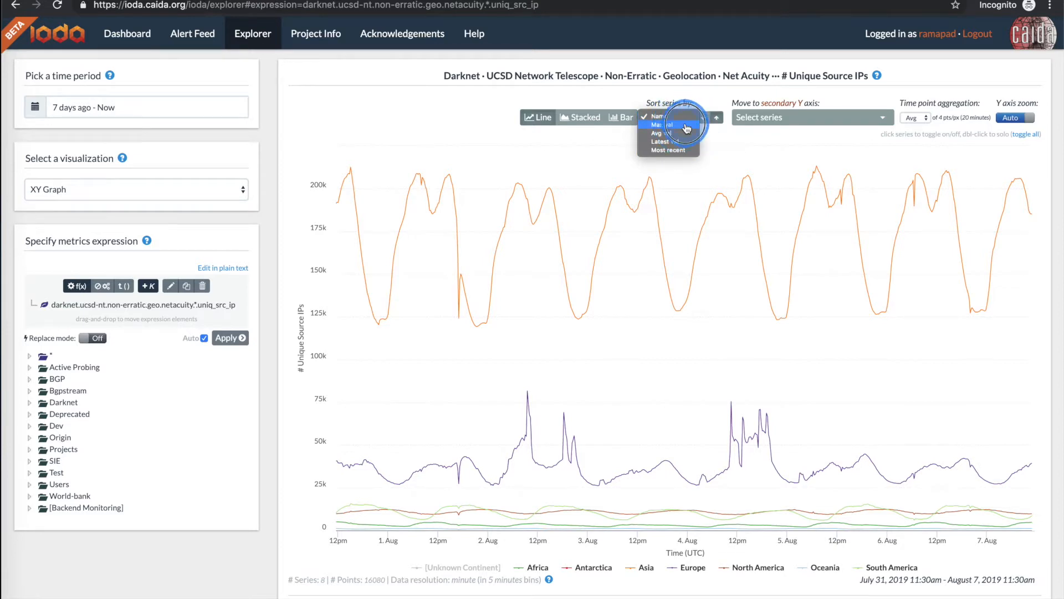
pyautogui.click(687, 125)
pyautogui.click(687, 121)
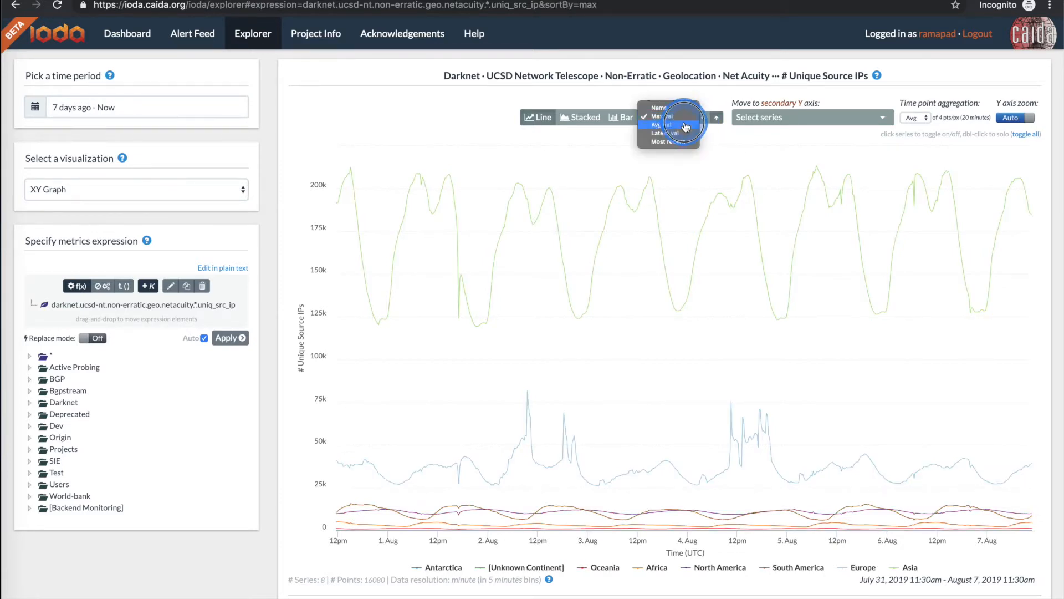
pyautogui.click(680, 110)
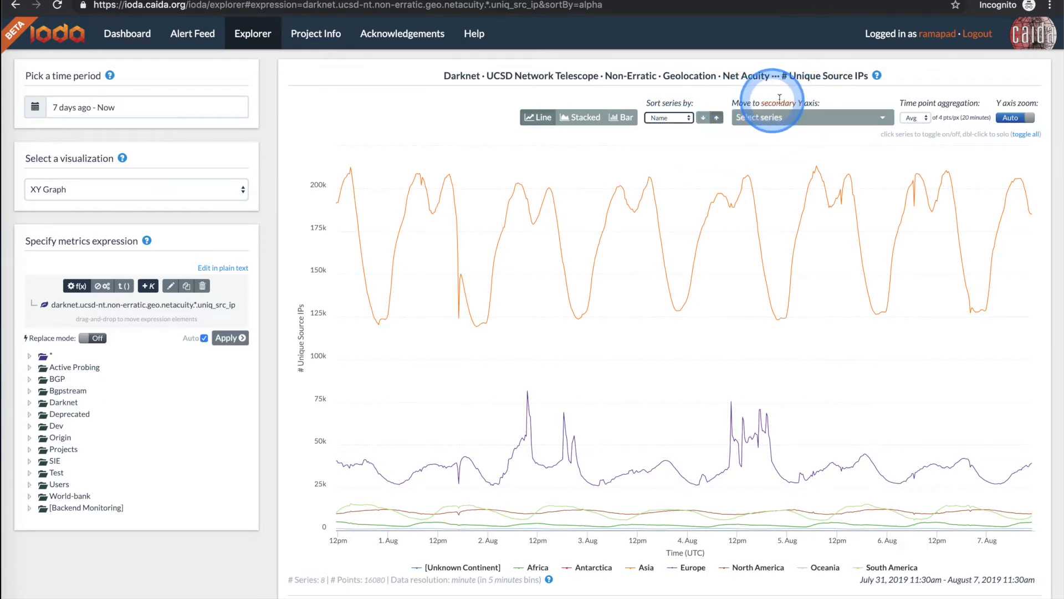
# Move the Asia series to the secondary Y axis, and return it to the primary axis.
pyautogui.click(880, 119)
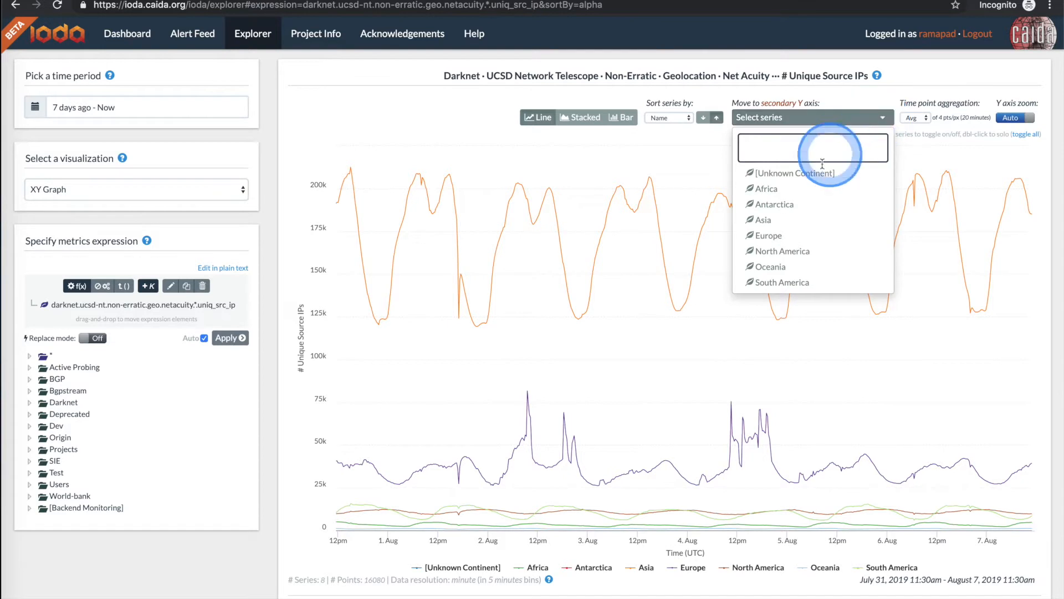
pyautogui.click(782, 219)
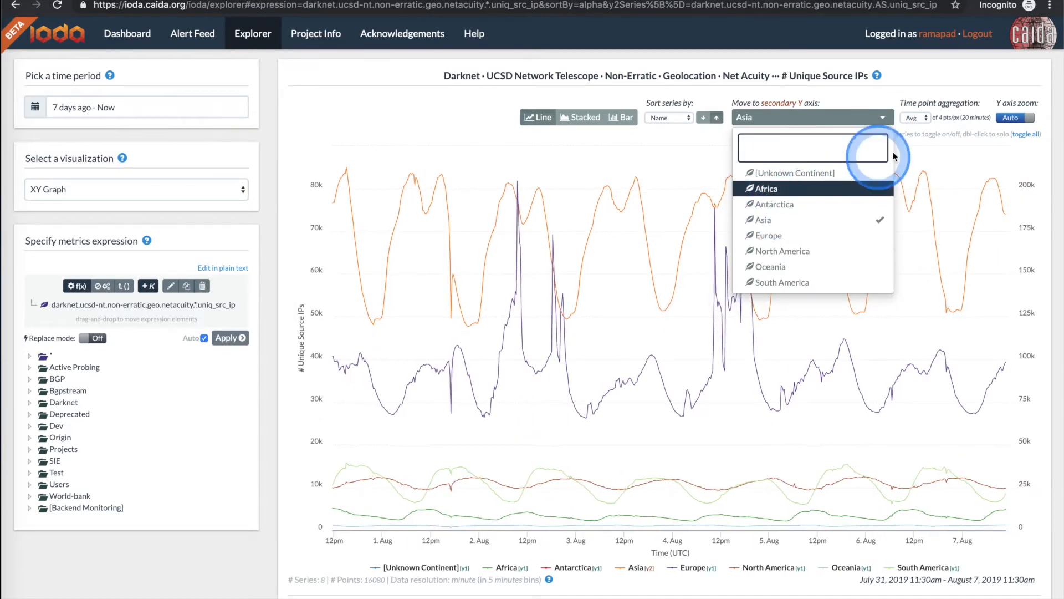
pyautogui.click(1029, 155)
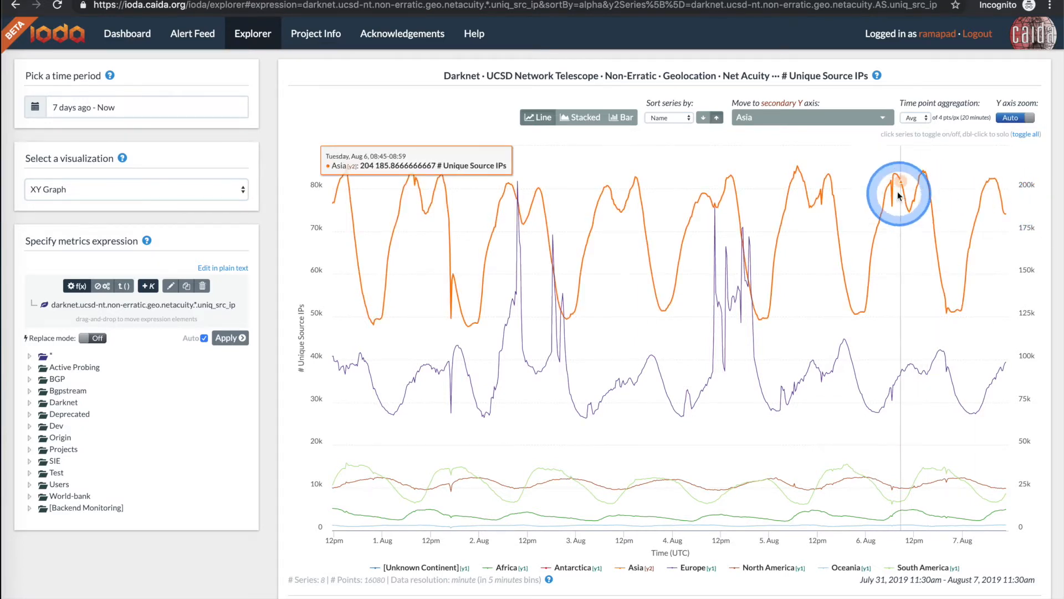
pyautogui.click(794, 207)
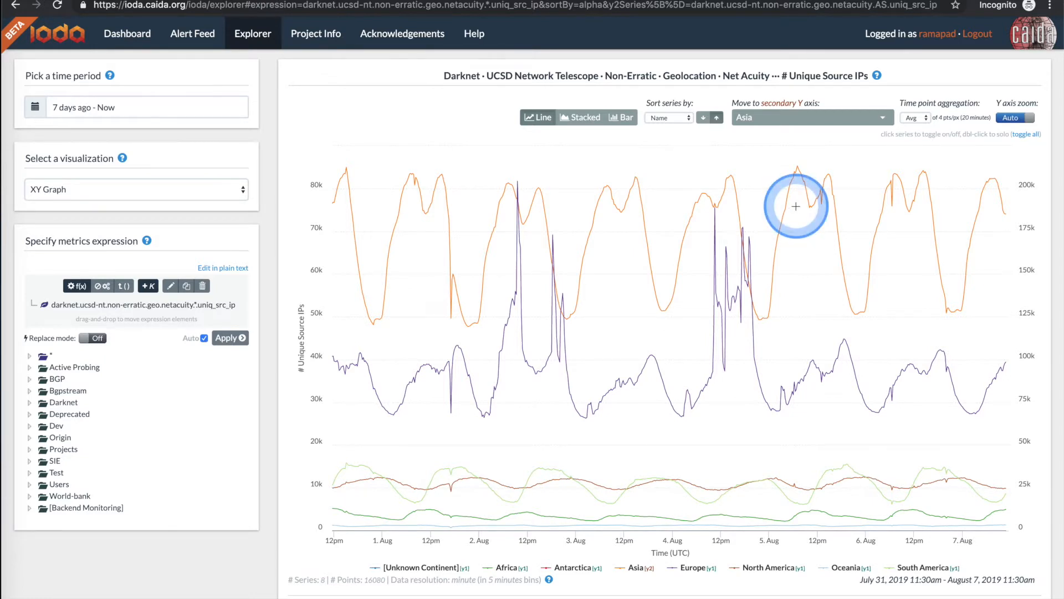
pyautogui.click(876, 118)
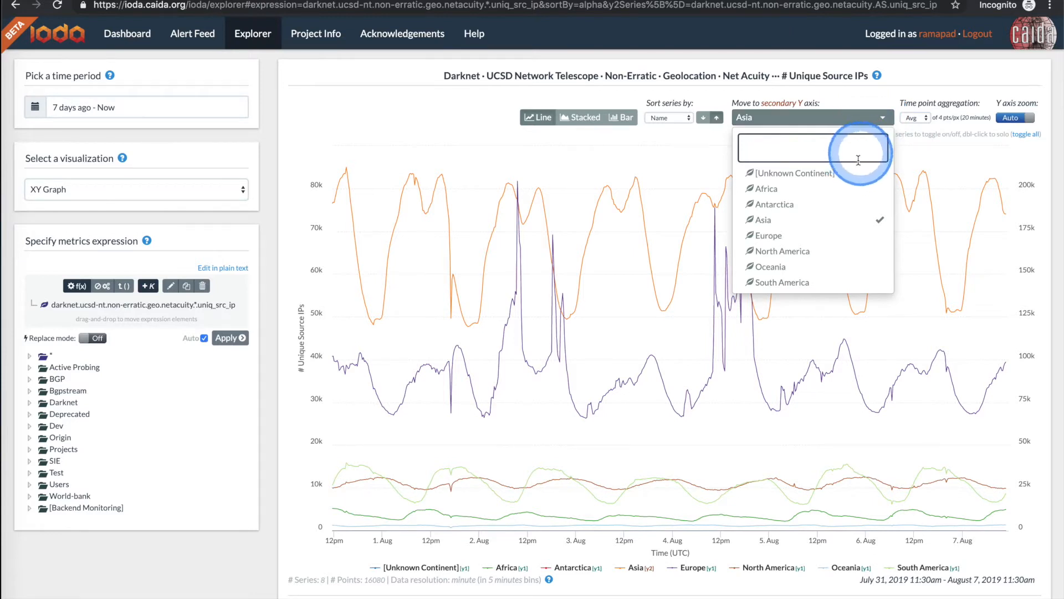
pyautogui.click(848, 219)
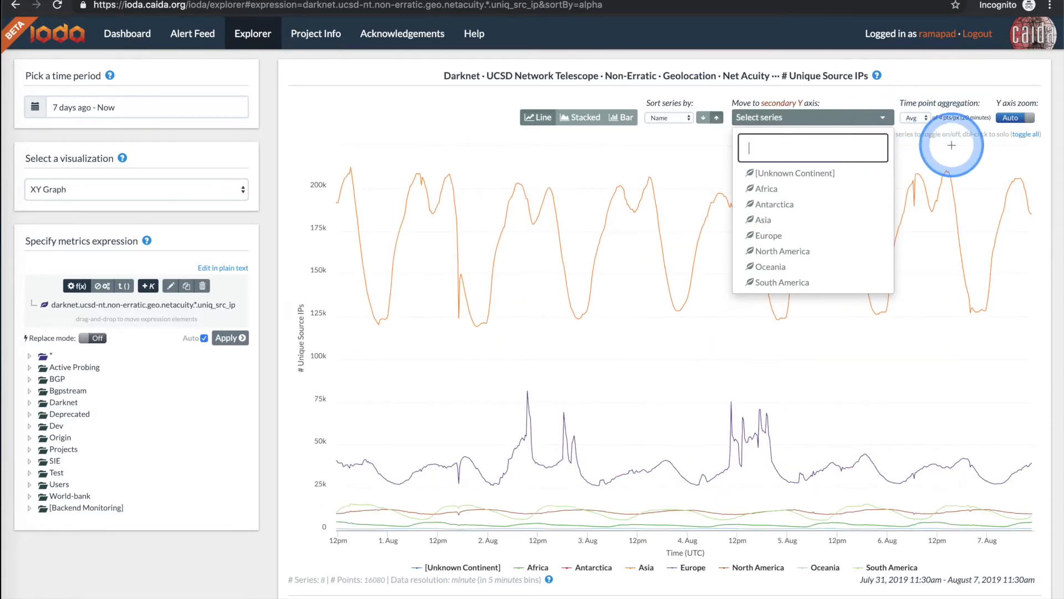
pyautogui.click(903, 108)
# Examine the time point aggregation setting and the data resolution note below the chart.
pyautogui.moveTo(903, 105); pyautogui.dragTo(985, 104)
pyautogui.click(969, 89)
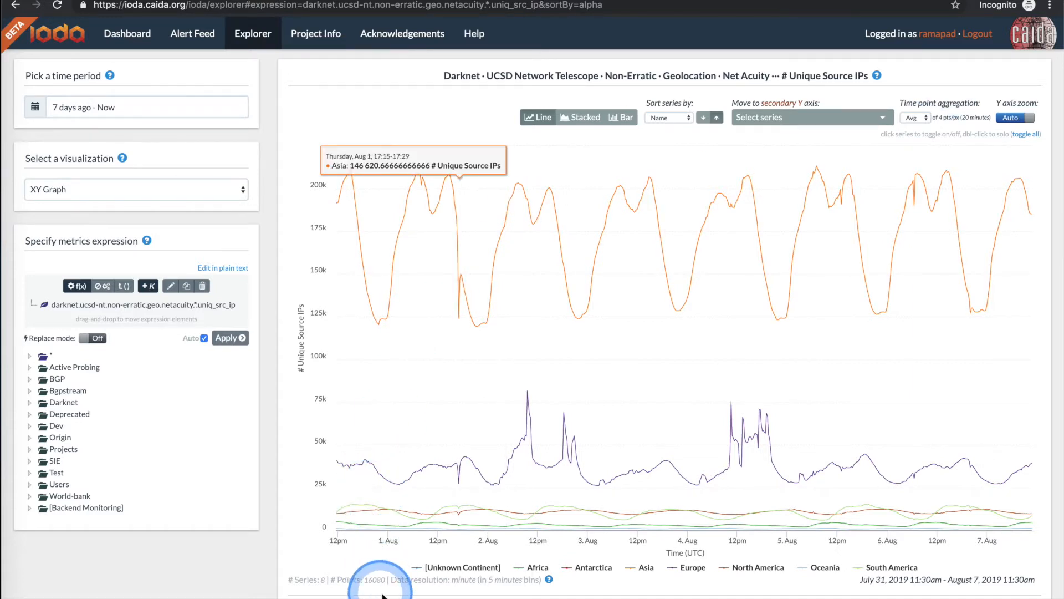
pyautogui.moveTo(389, 578); pyautogui.dragTo(439, 597)
pyautogui.click(459, 580)
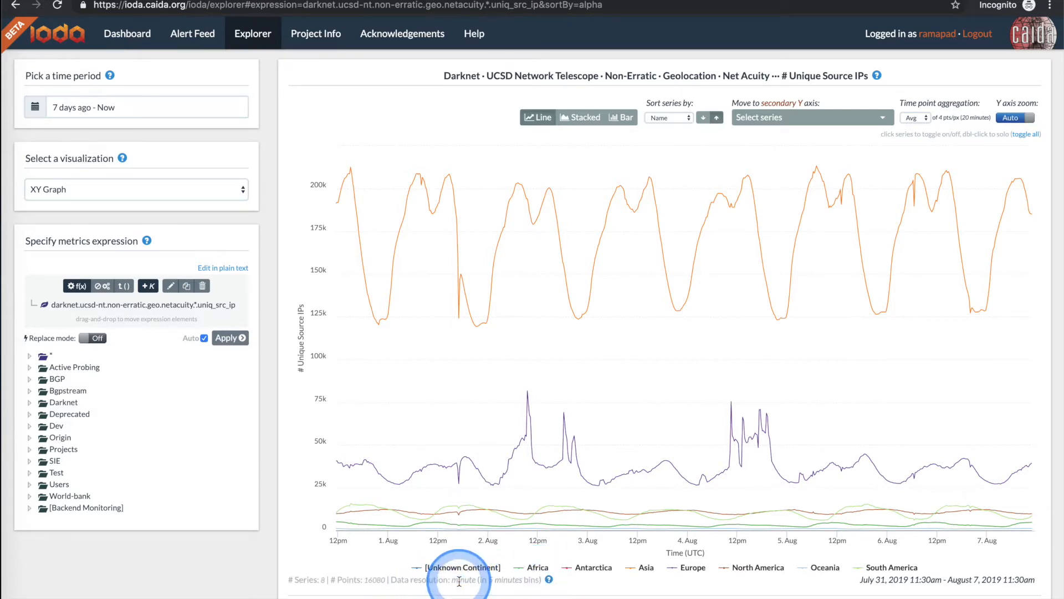
pyautogui.doubleClick(459, 581)
pyautogui.click(480, 591)
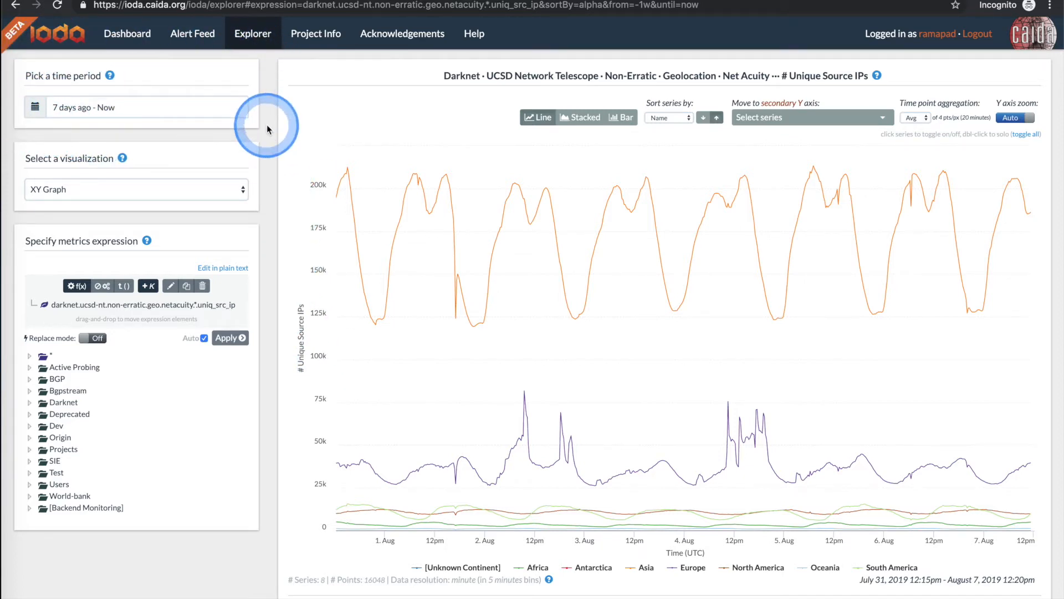
# Zoom the chart to about August 2, 11:38pm to August 4, 2:40am, and reset the zoom.
pyautogui.moveTo(583, 172); pyautogui.dragTo(694, 280)
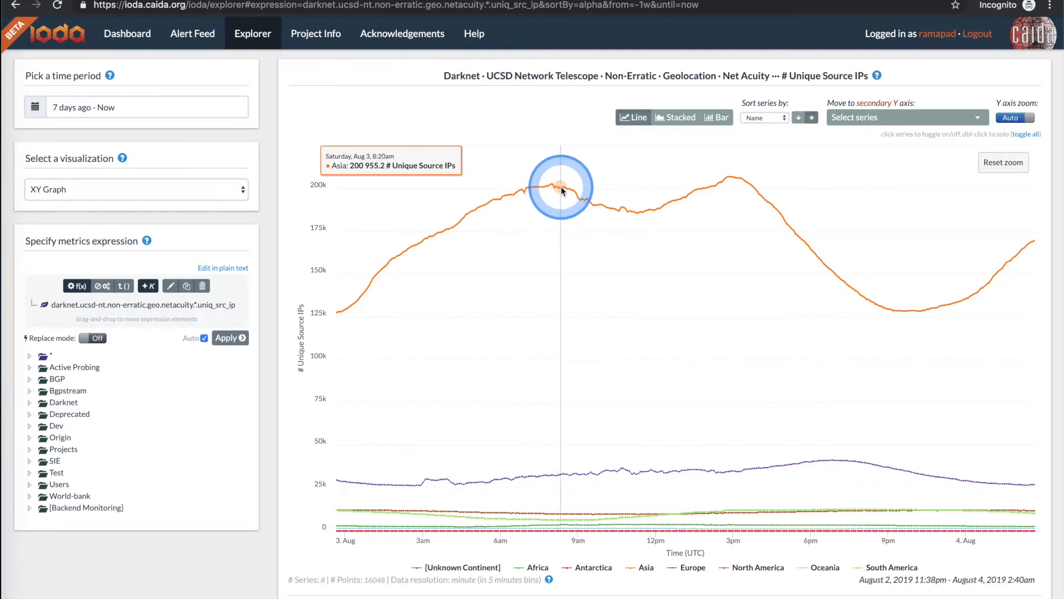
pyautogui.click(1006, 163)
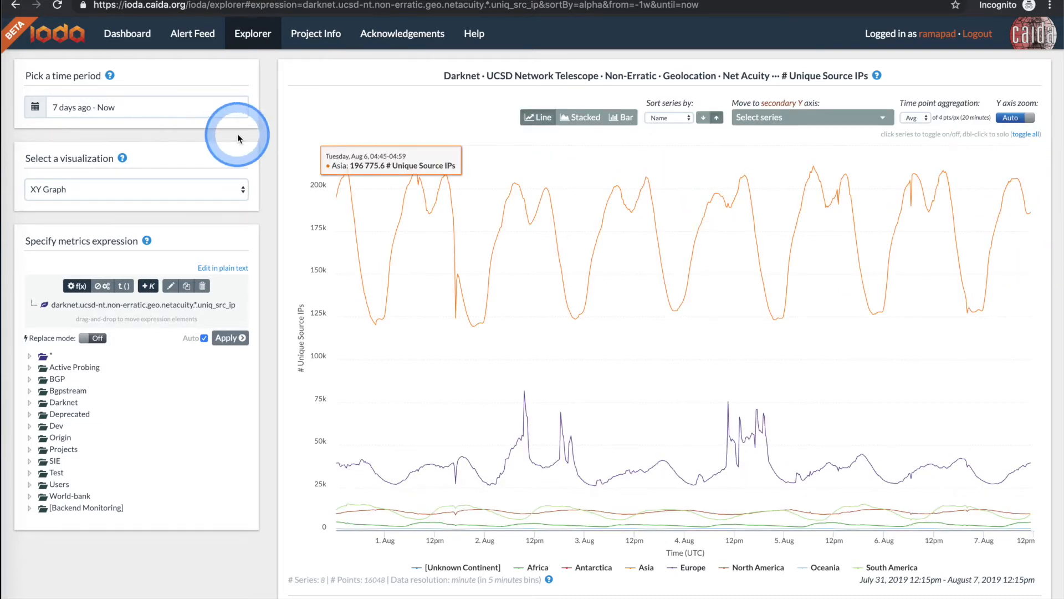
# Set the time period to the last 24 hours and inspect August 6, 7:00pm to 11:55pm, zoomed in, before resetting the zoom.
pyautogui.click(166, 107)
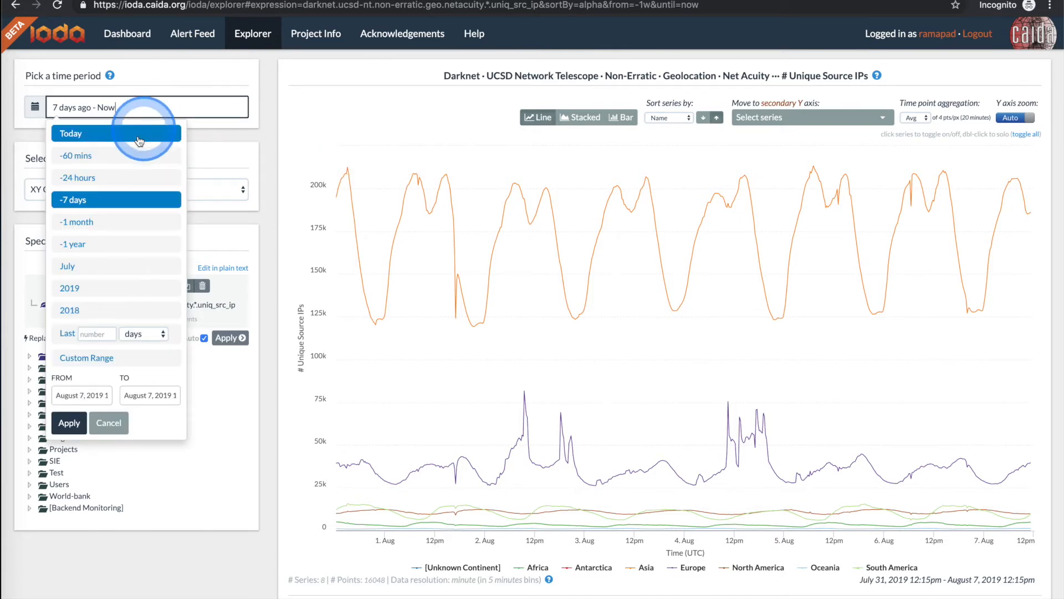
pyautogui.click(123, 176)
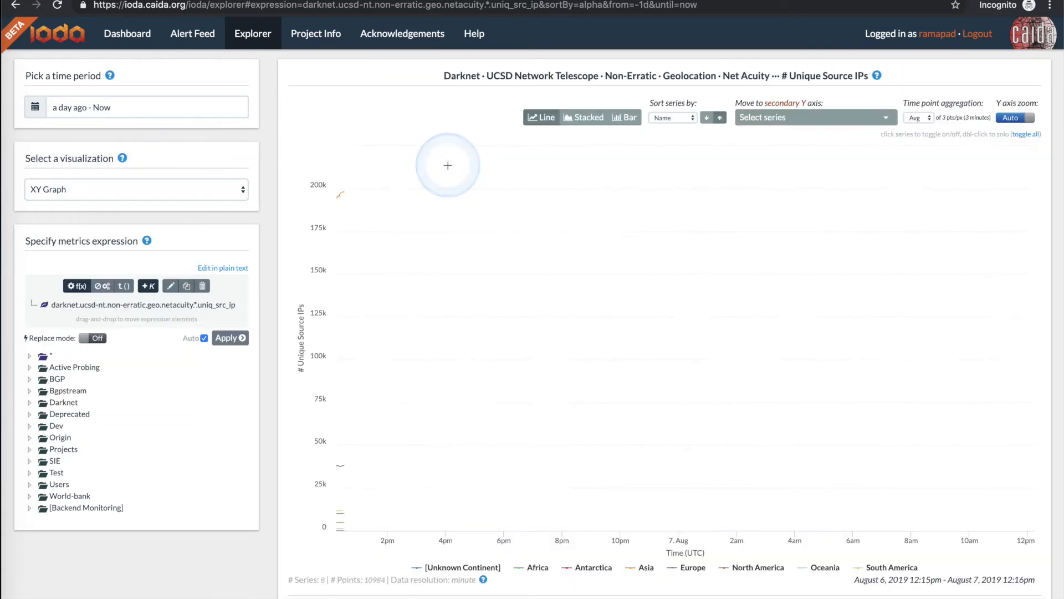
pyautogui.moveTo(533, 189); pyautogui.dragTo(676, 270)
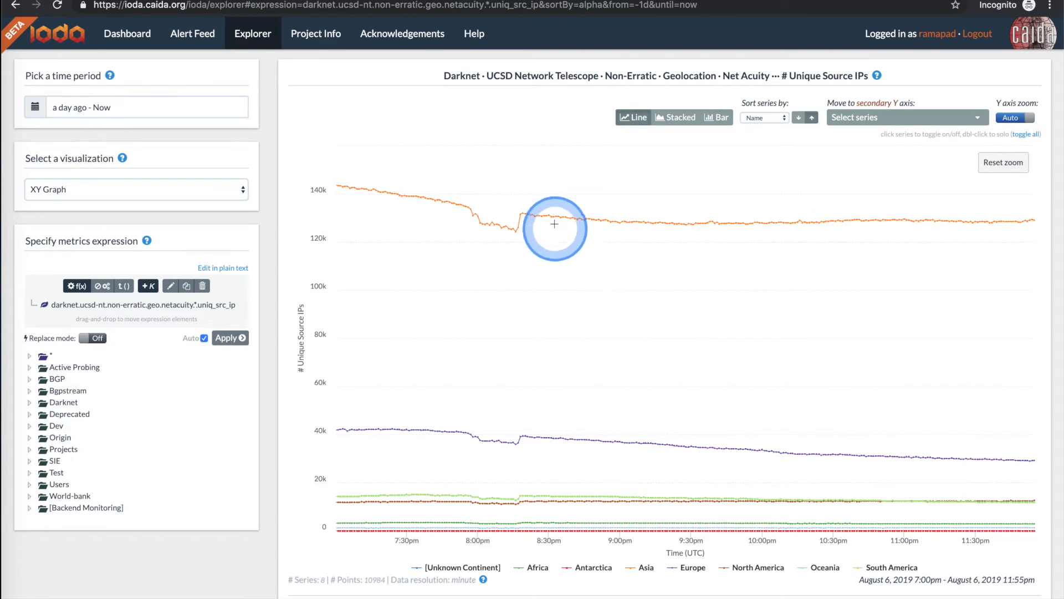
pyautogui.moveTo(556, 216)
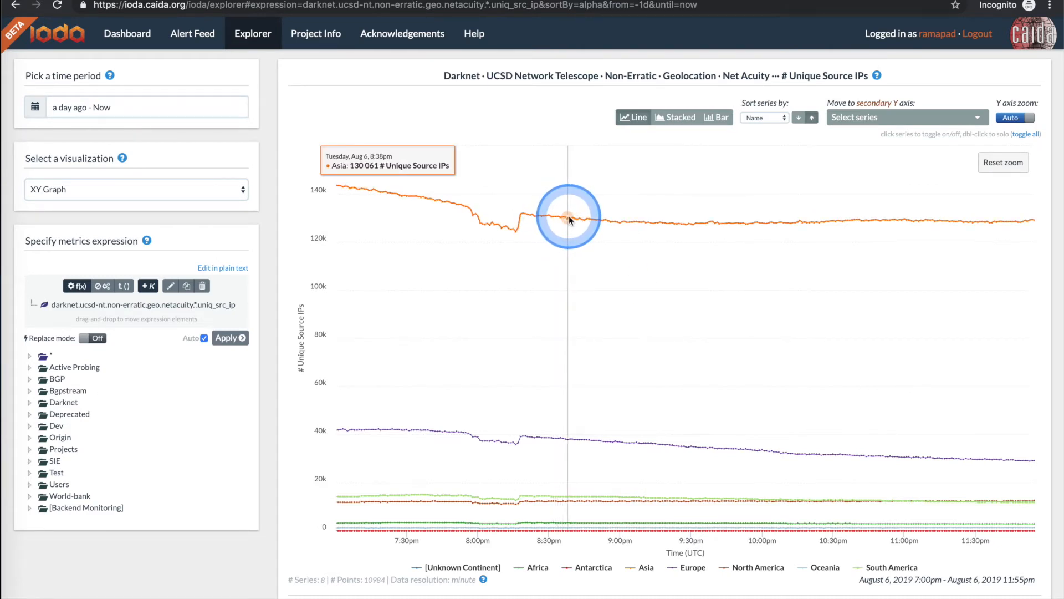
pyautogui.click(1026, 171)
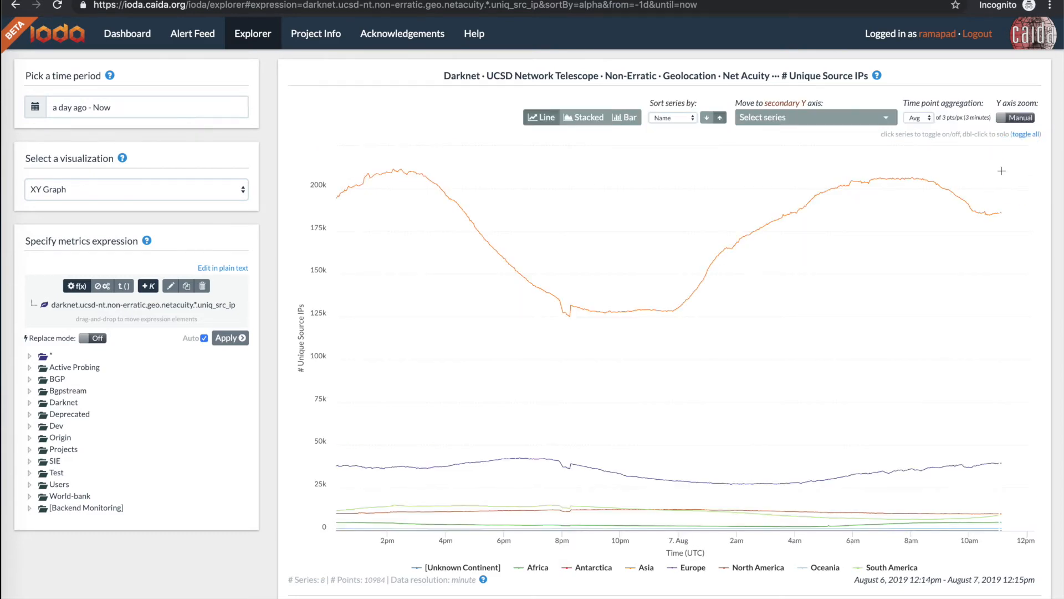
# Set the time period to the last 7 days, and view the available time point aggregation options.
pyautogui.click(114, 115)
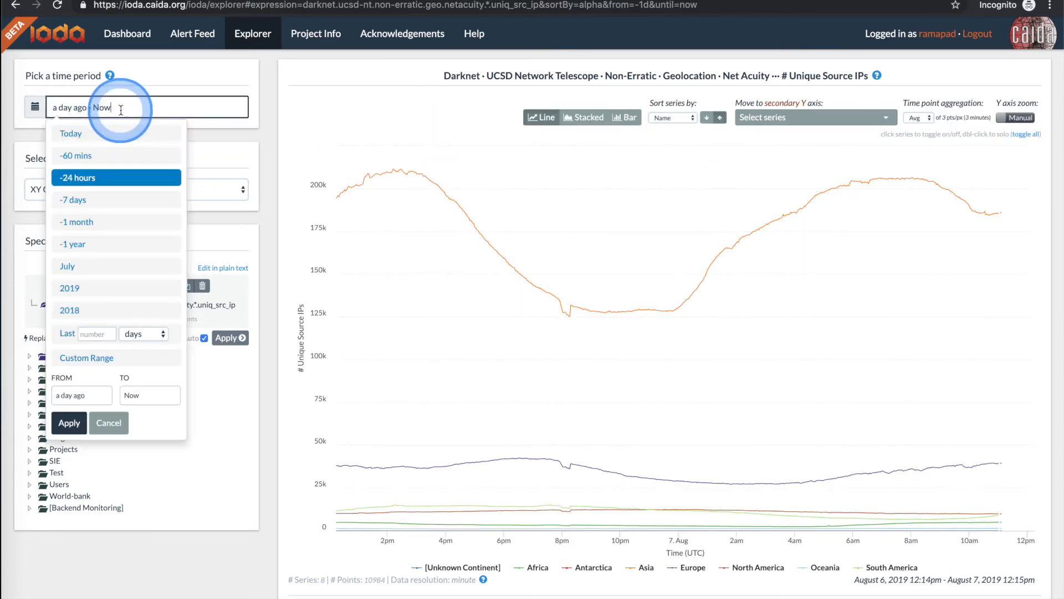
pyautogui.click(106, 197)
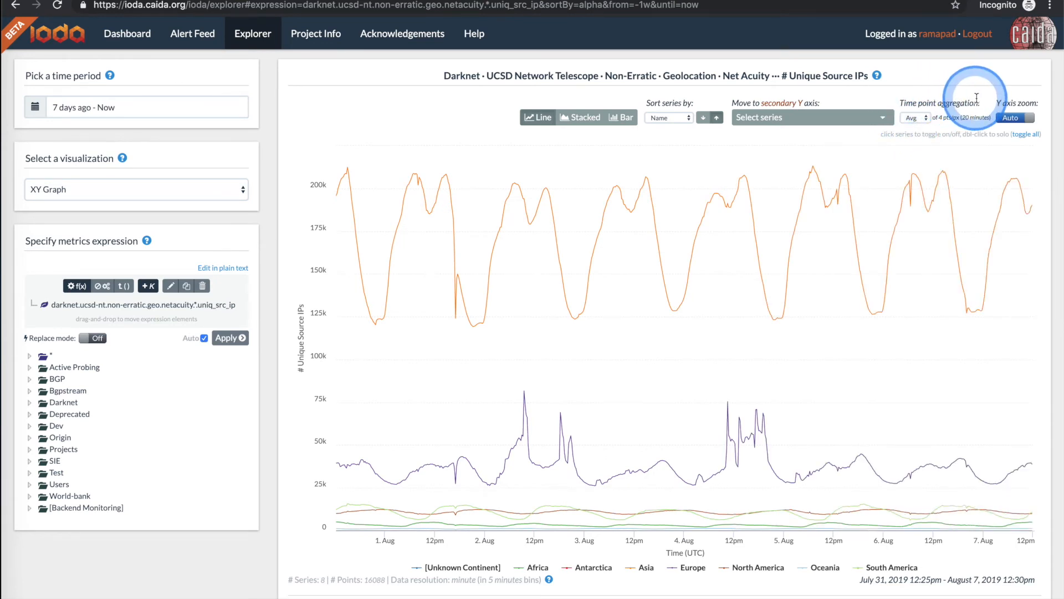
pyautogui.moveTo(979, 103); pyautogui.dragTo(893, 102)
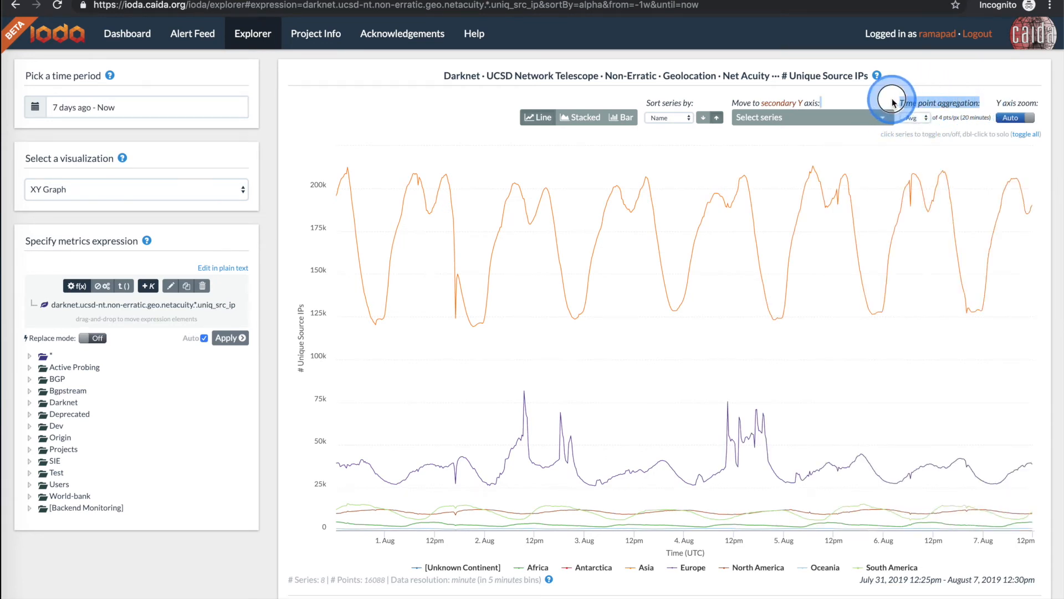
pyautogui.click(927, 119)
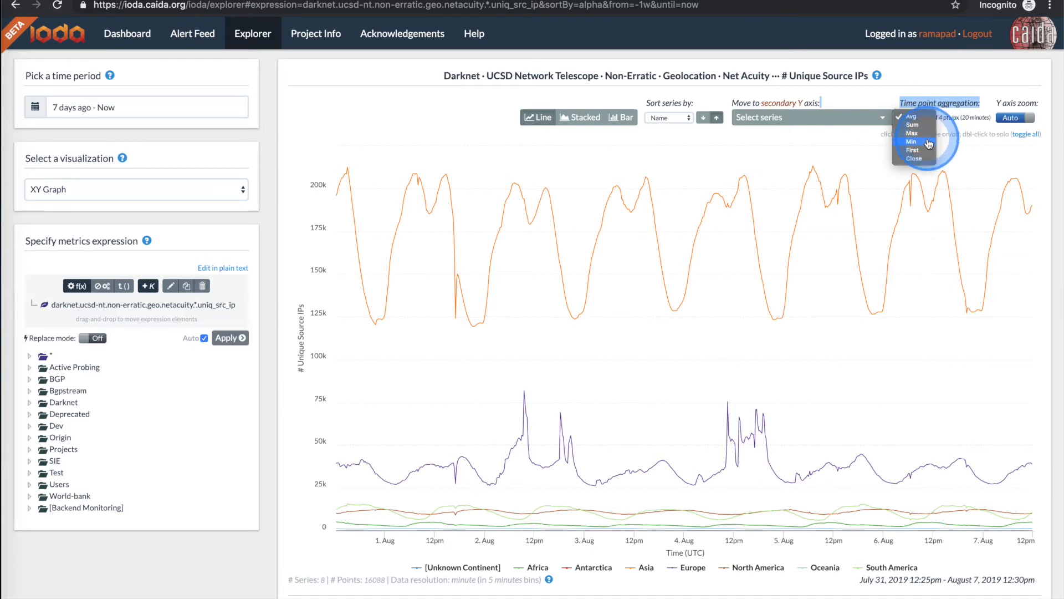
pyautogui.click(990, 103)
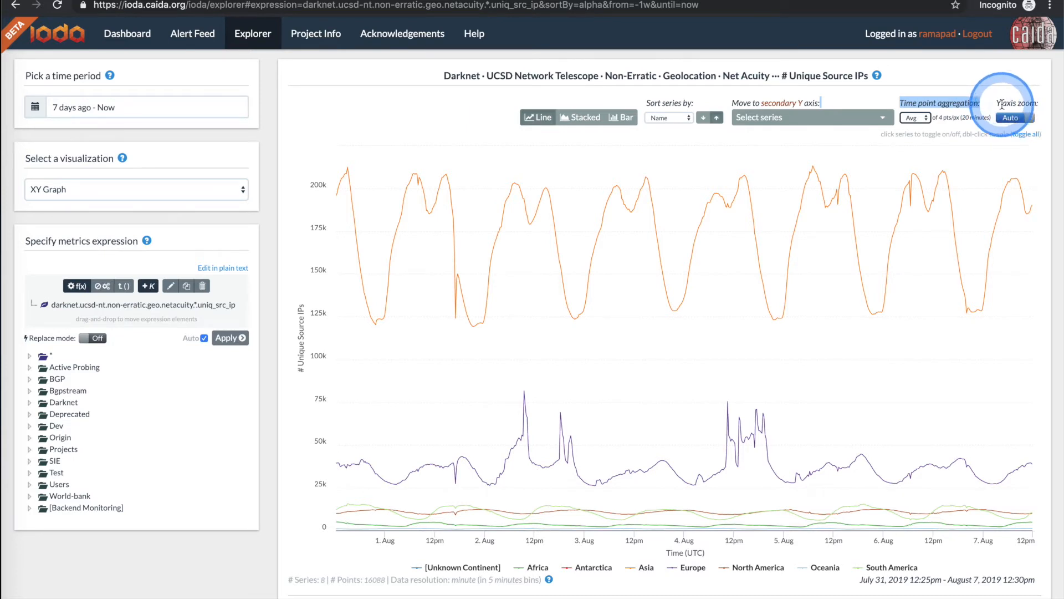
# Zoom into part of the chart with the Y axis zoom on Auto, and reset the zoom.
pyautogui.click(999, 103)
pyautogui.moveTo(999, 103); pyautogui.dragTo(1046, 113)
pyautogui.click(1046, 113)
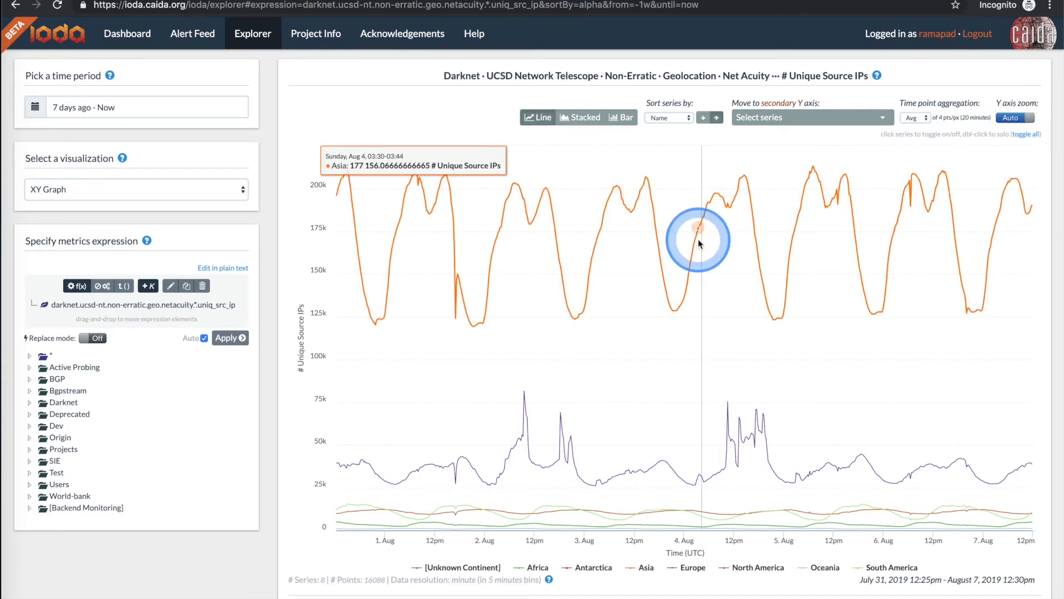
pyautogui.moveTo(599, 182); pyautogui.dragTo(717, 240)
pyautogui.click(1014, 161)
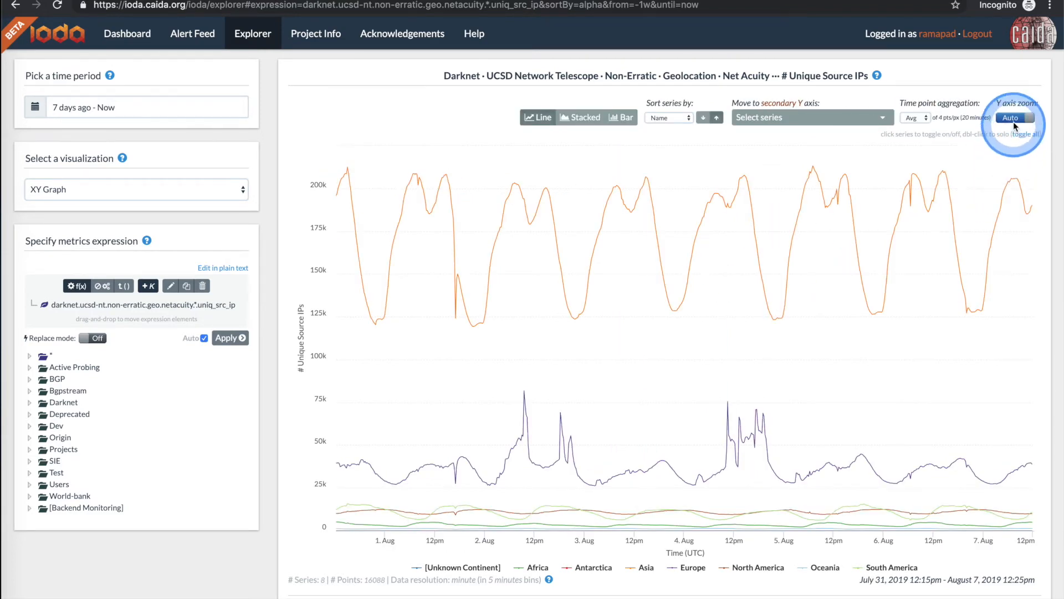
# Set the Y axis zoom to Manual and inspect the Asia curve from August 4, 5:34am to August 6, 8:15am, before resetting the zoom.
pyautogui.moveTo(707, 164); pyautogui.dragTo(915, 334)
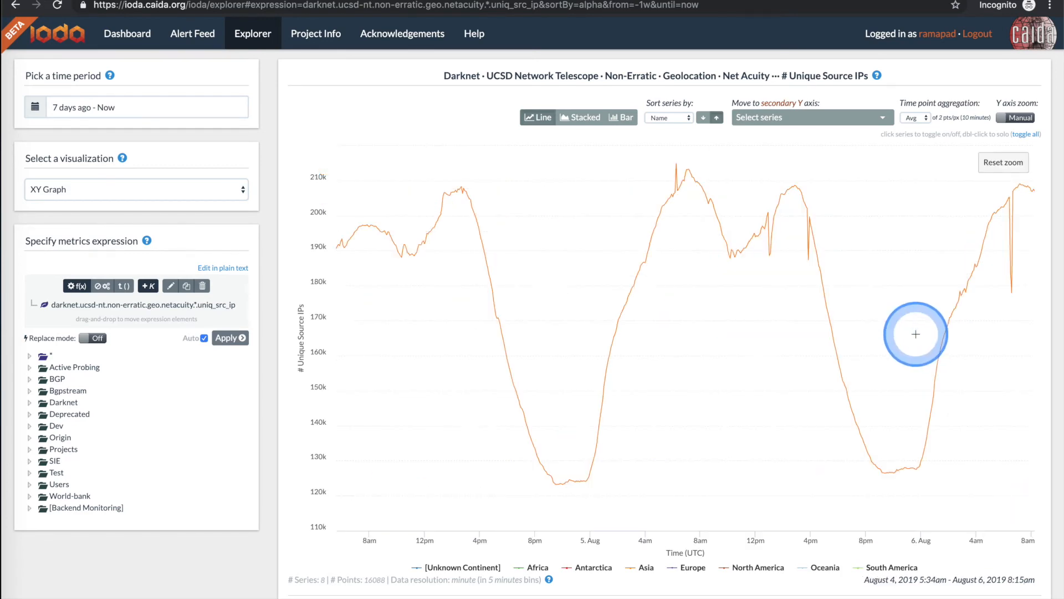
pyautogui.click(989, 163)
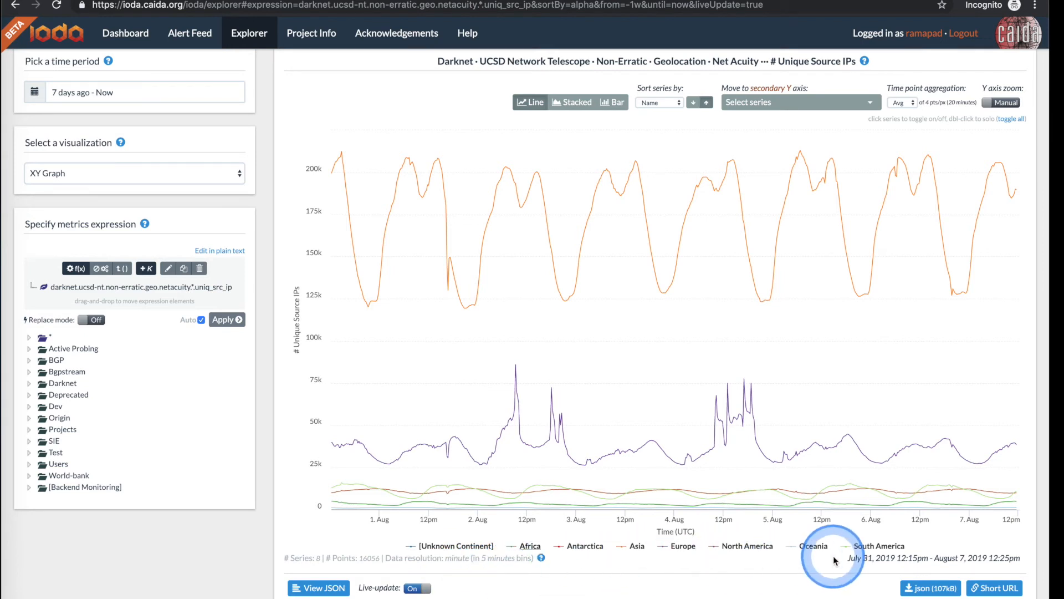
# Generate a short URL for the chart, select it, and start entering a preferred short URL name.
pyautogui.click(999, 588)
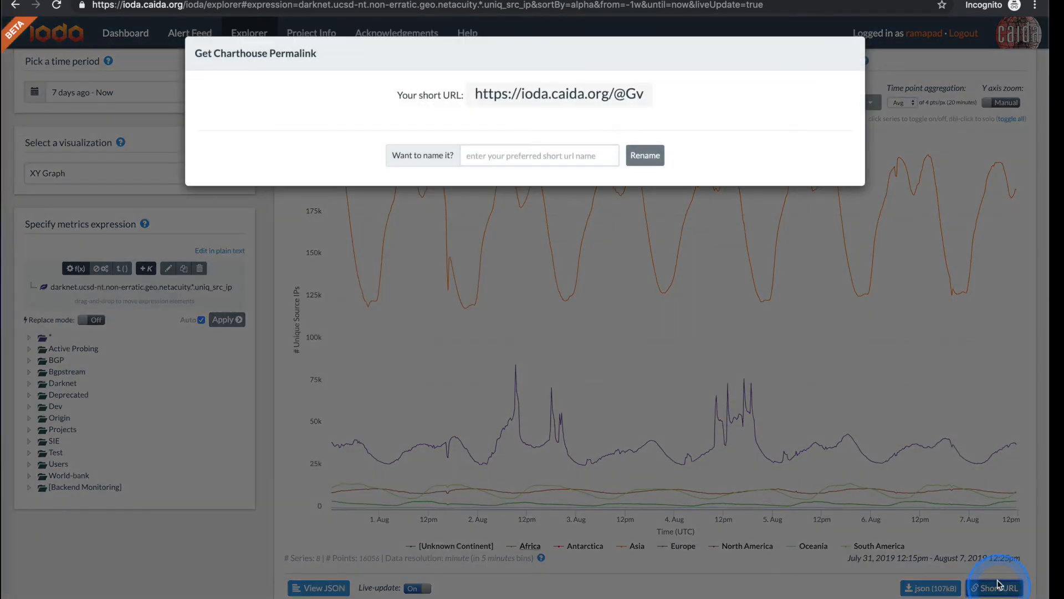
pyautogui.click(508, 96)
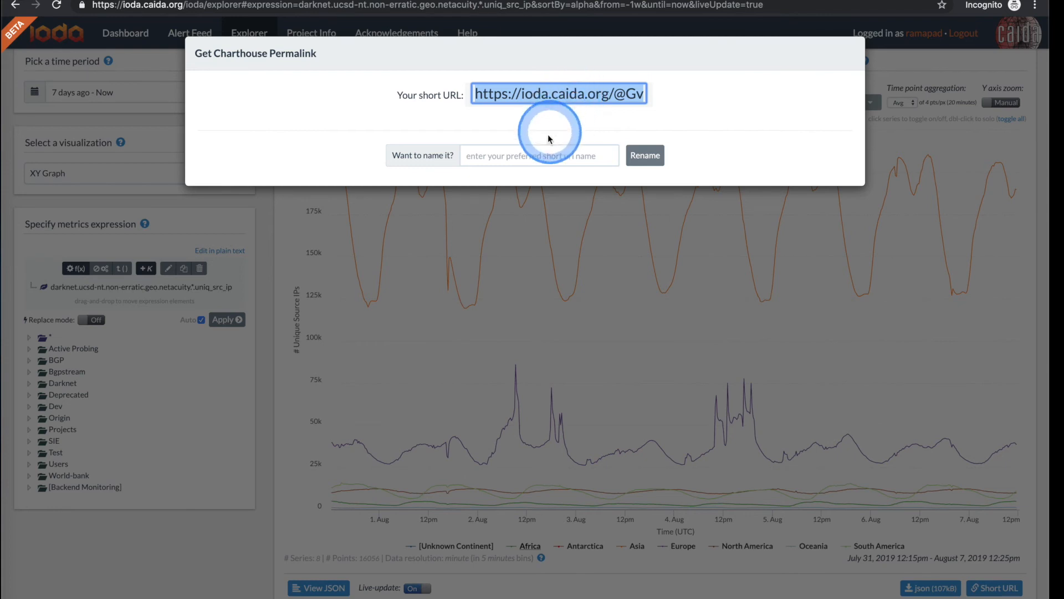
pyautogui.click(521, 154)
pyautogui.write('T')
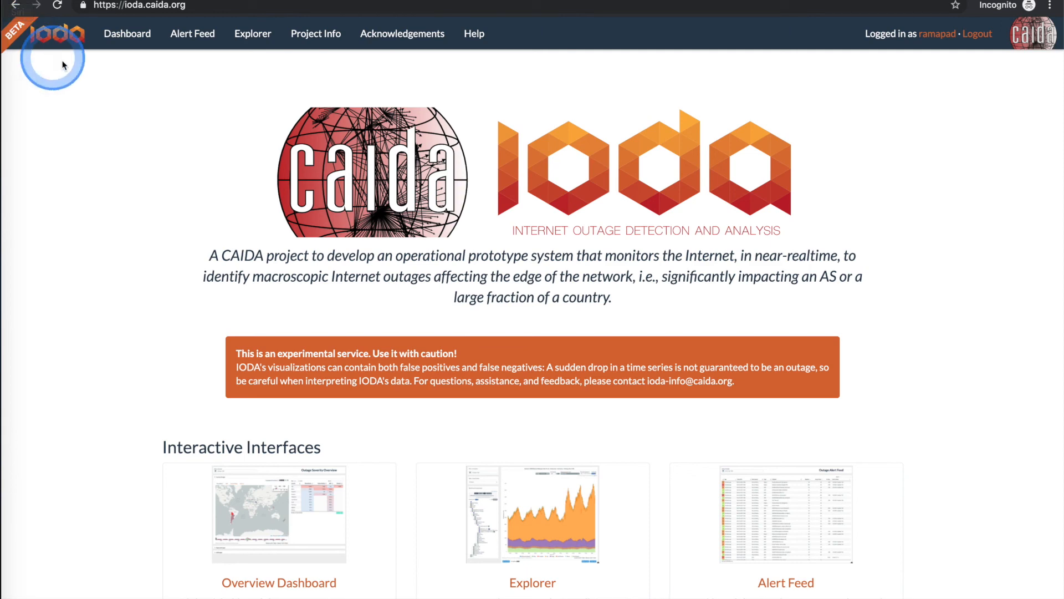
# Inspect the Syrian Arab Republic's outage signals in the Dashboard, and open their visualization for editing in the Explorer.
pyautogui.click(125, 36)
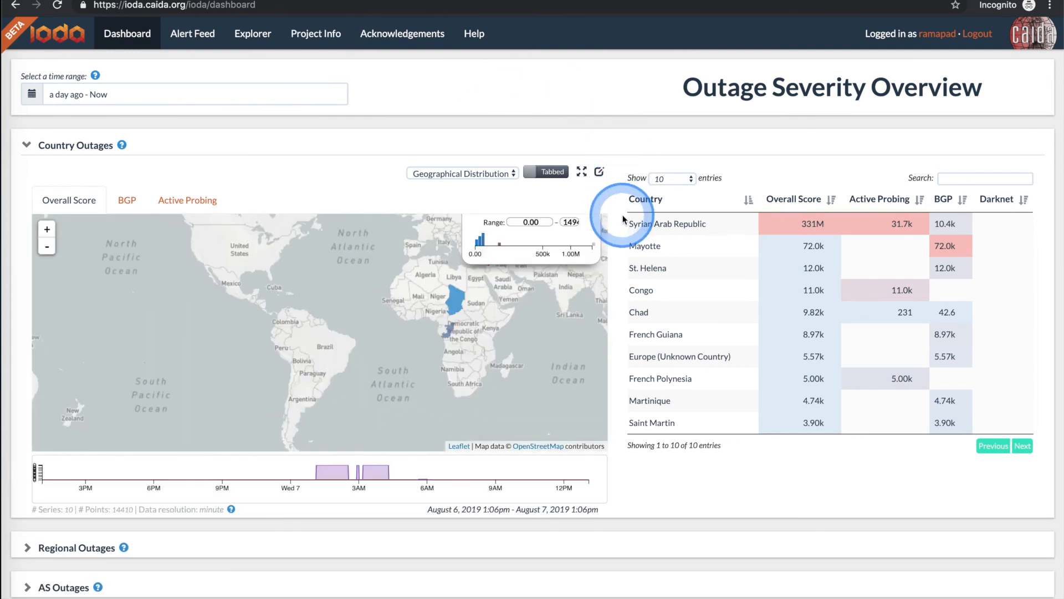
pyautogui.click(668, 227)
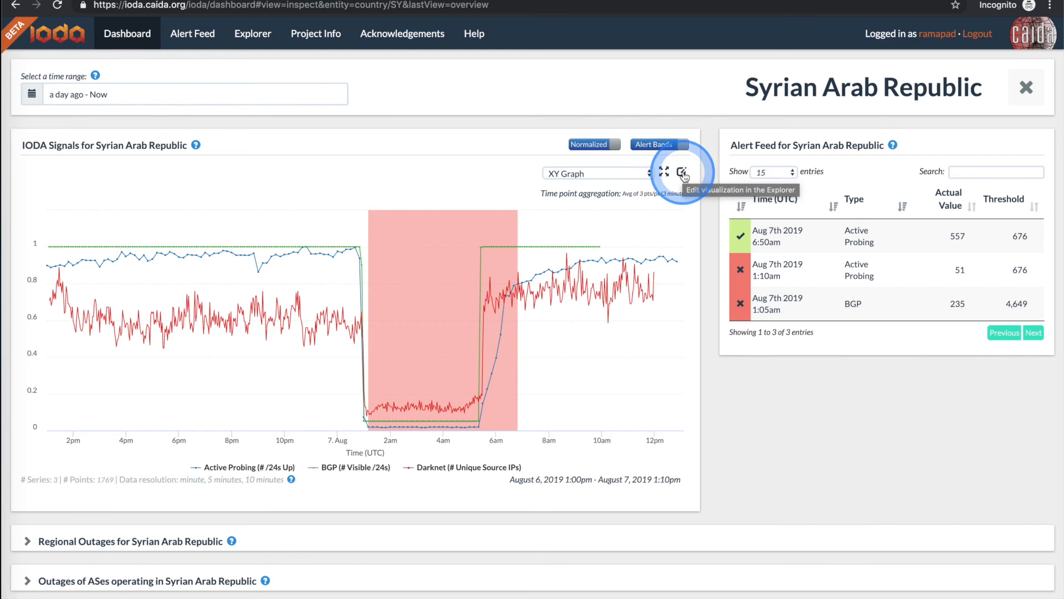
pyautogui.click(683, 173)
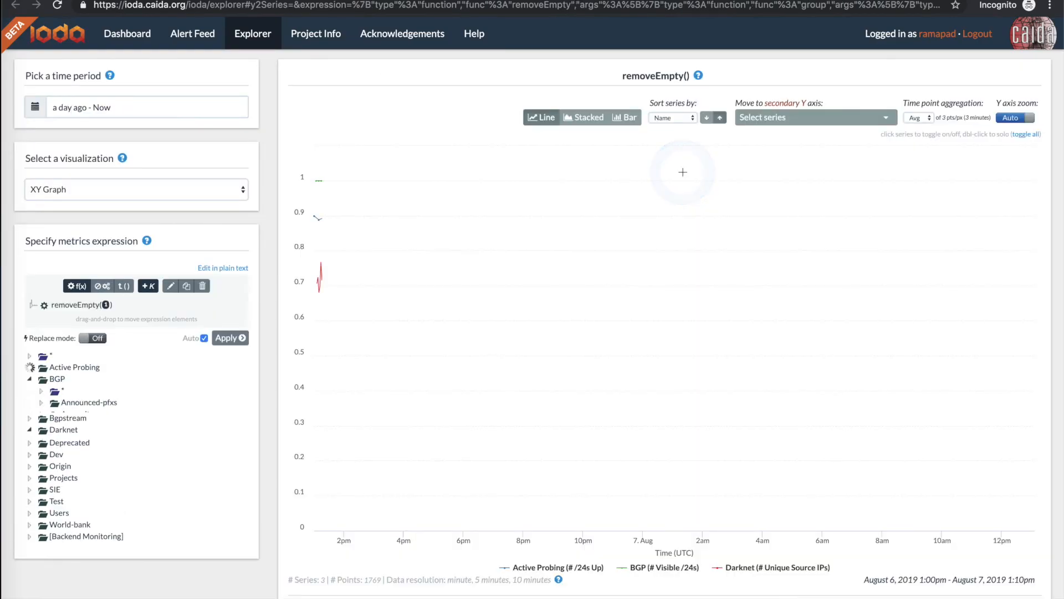
pyautogui.click(256, 256)
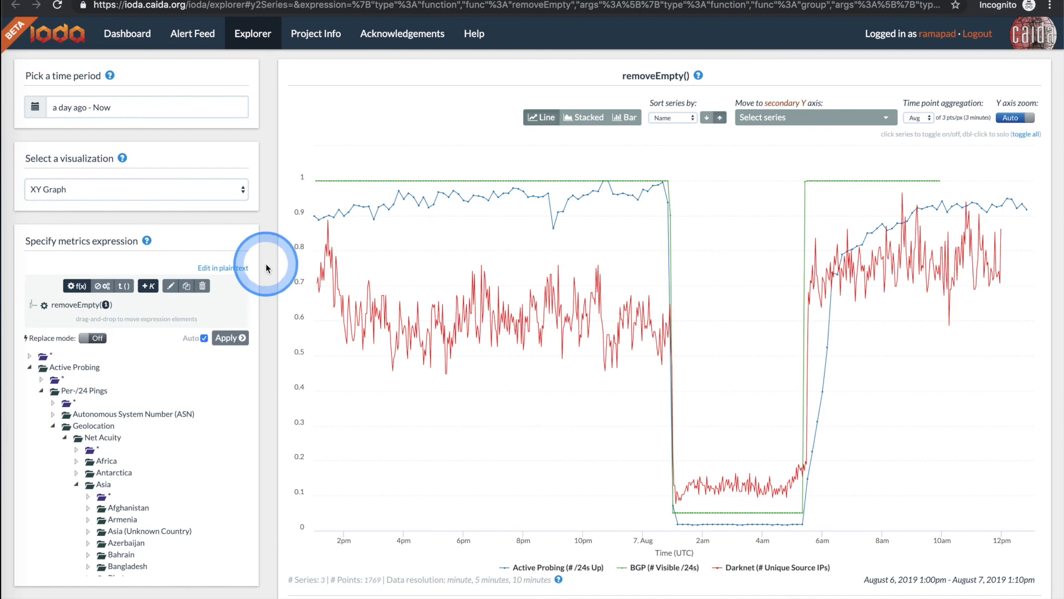